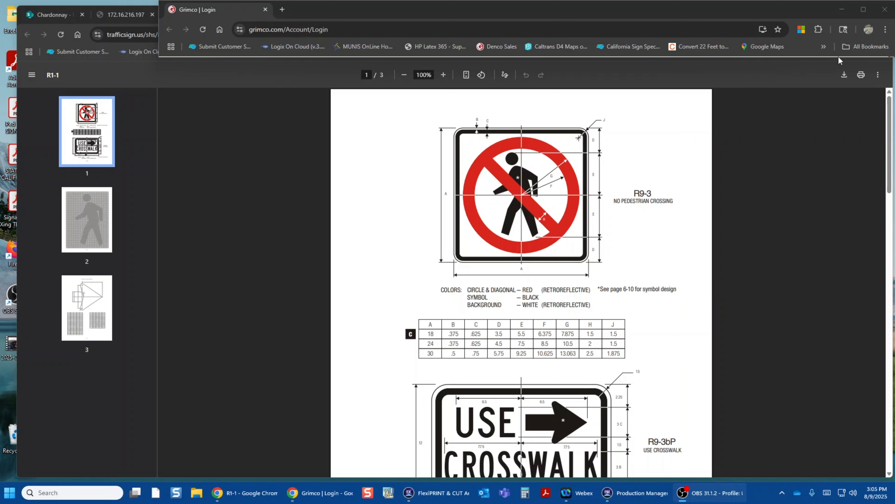
Step: Print the R9-3 sign sheet to Adobe PDF, saving it on the Desktop as Ped TEST SIGN.pdf, and close the opened PDF
click(860, 75)
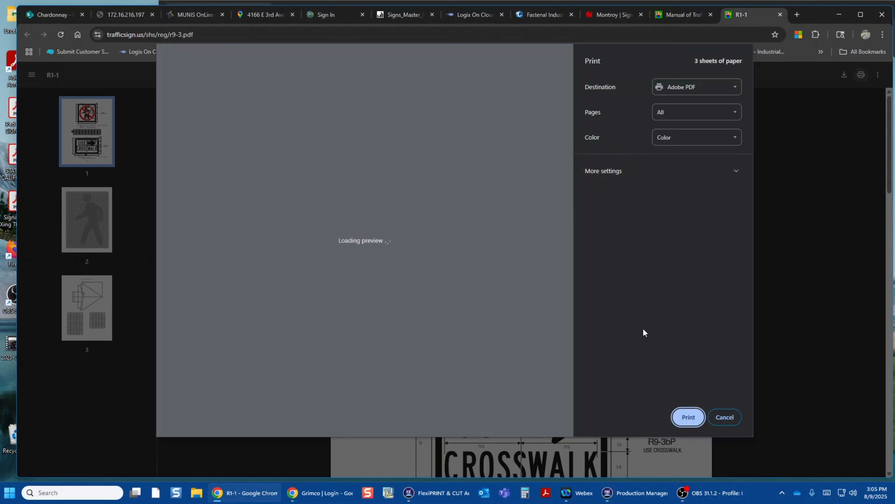
click(687, 418)
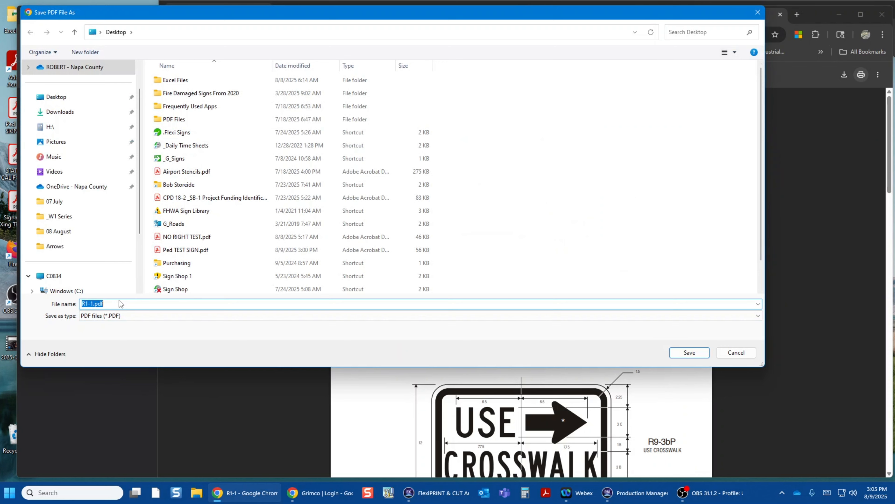
click(58, 97)
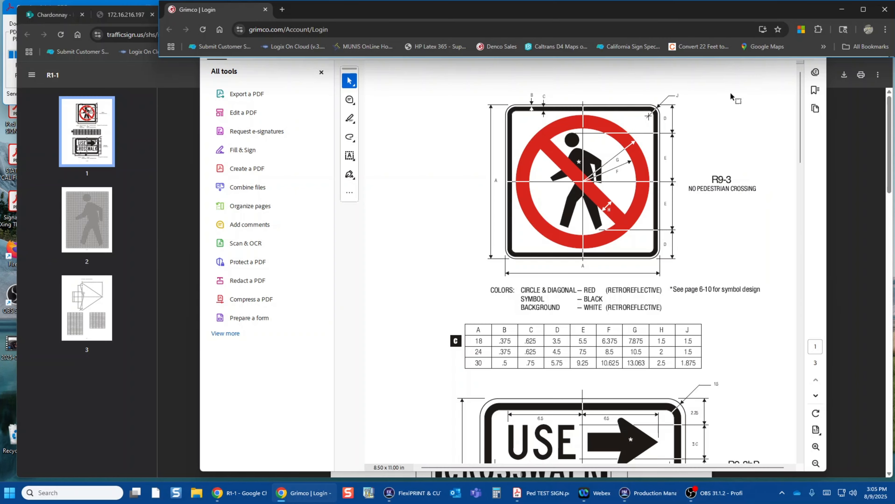
drag(730, 95, 717, 211)
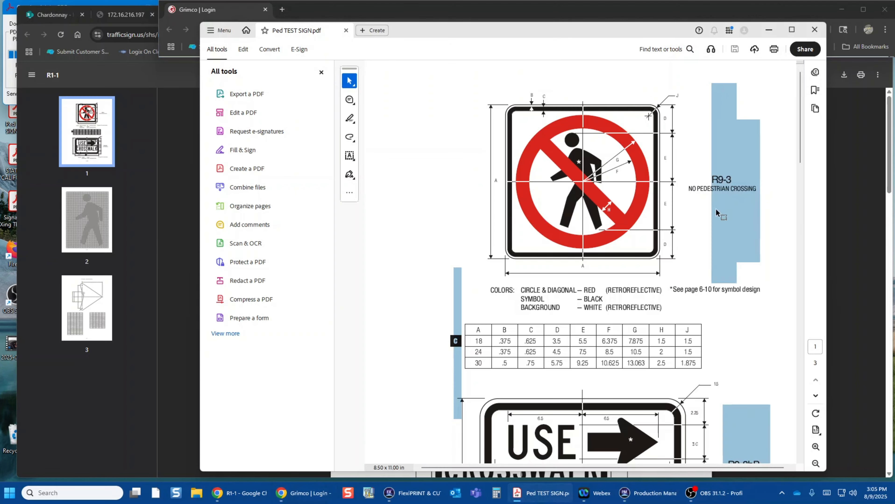
click(810, 31)
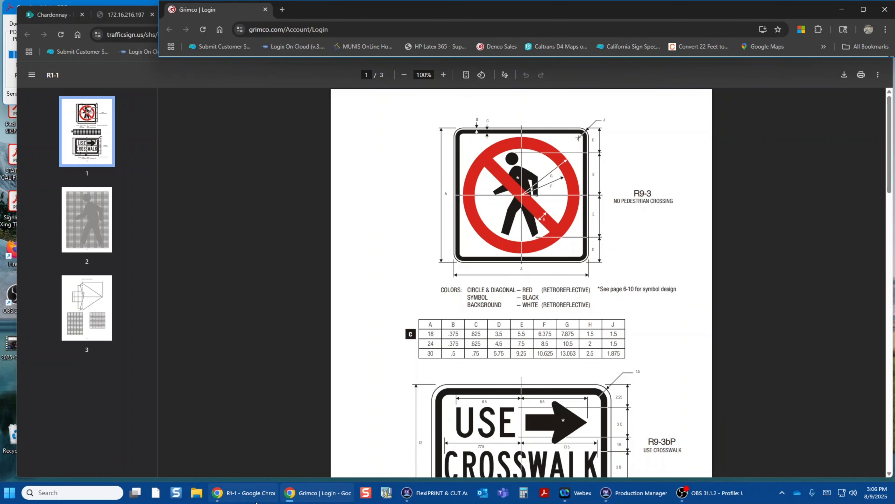
Step: Switch from the browser windows to FlexiPRINT & CUT and create a new blank document
mouse_move(249, 503)
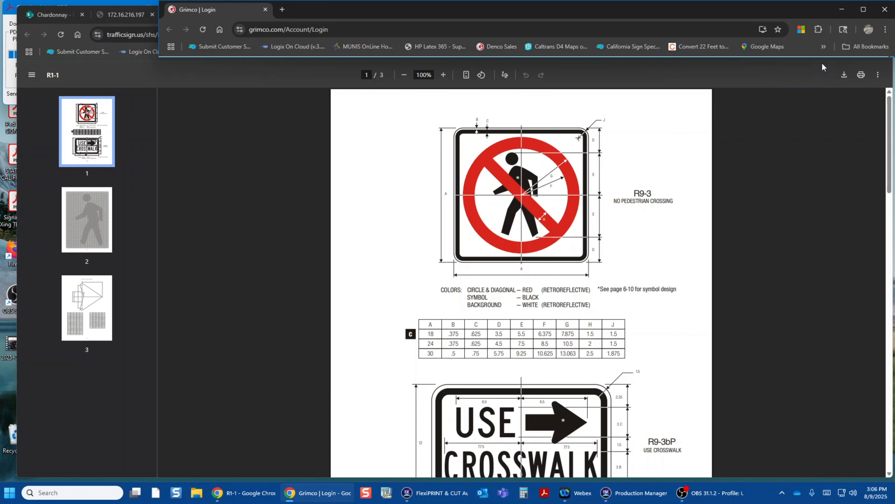
click(842, 13)
click(841, 13)
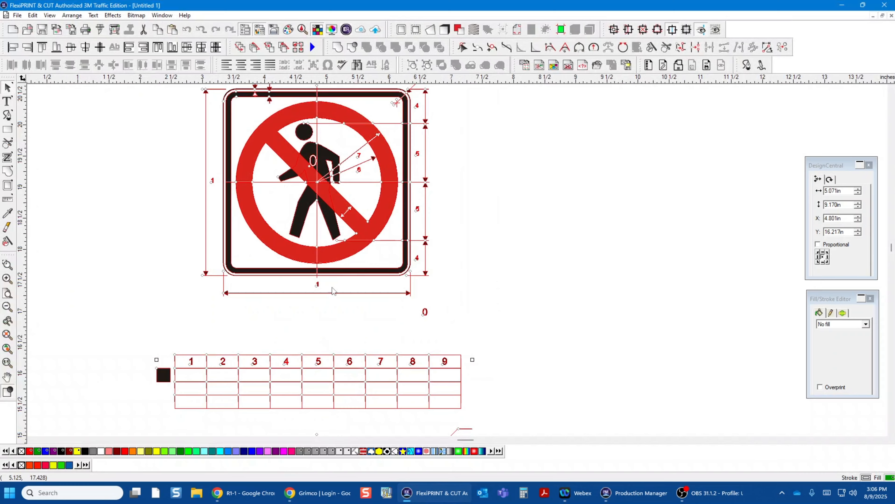
scroll(382, 277, up, 3)
scroll(382, 277, down, 3)
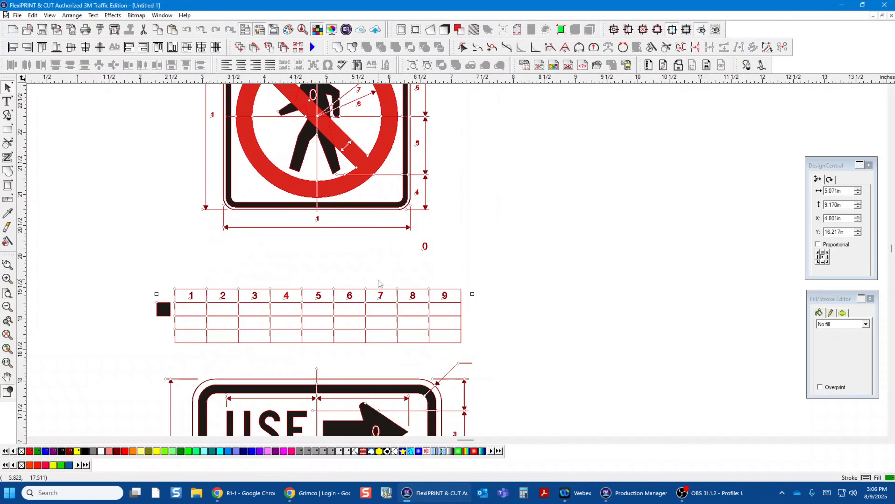
click(13, 30)
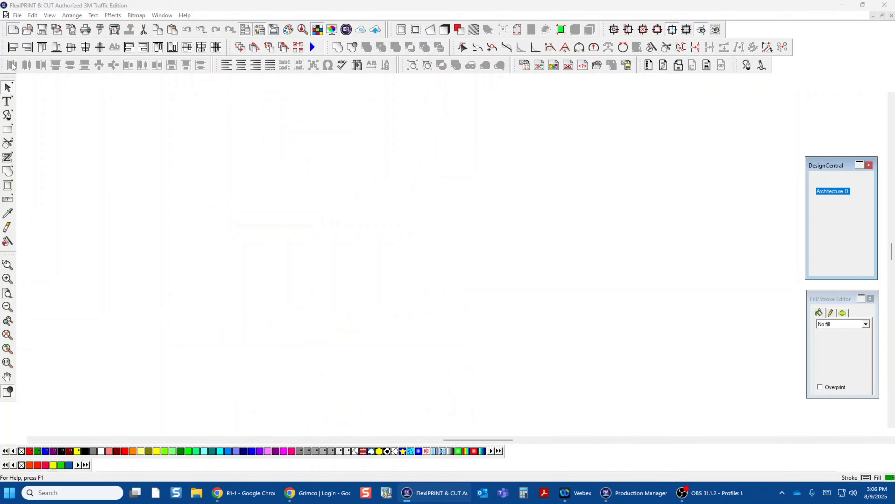
Step: Import only page 1 of Ped TEST SIGN.pdf from the desktop into the blank document, restoring the full-size program window
double_click(267, 7)
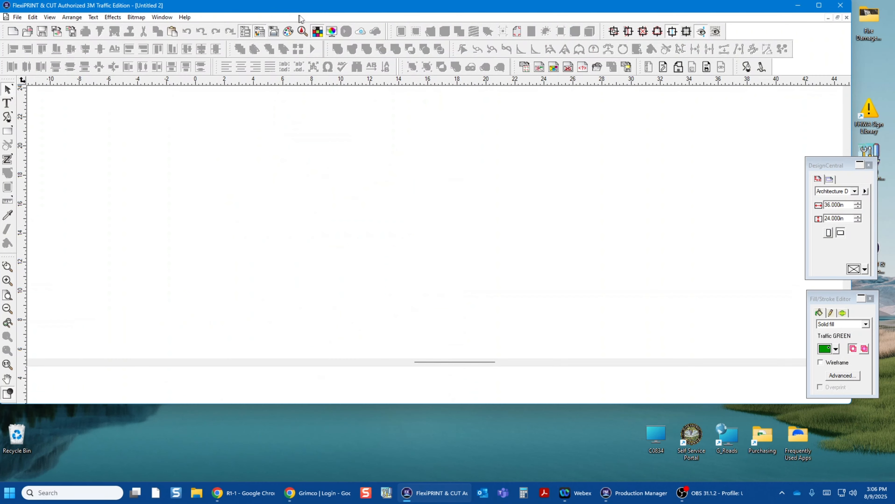
drag(18, 110, 402, 183)
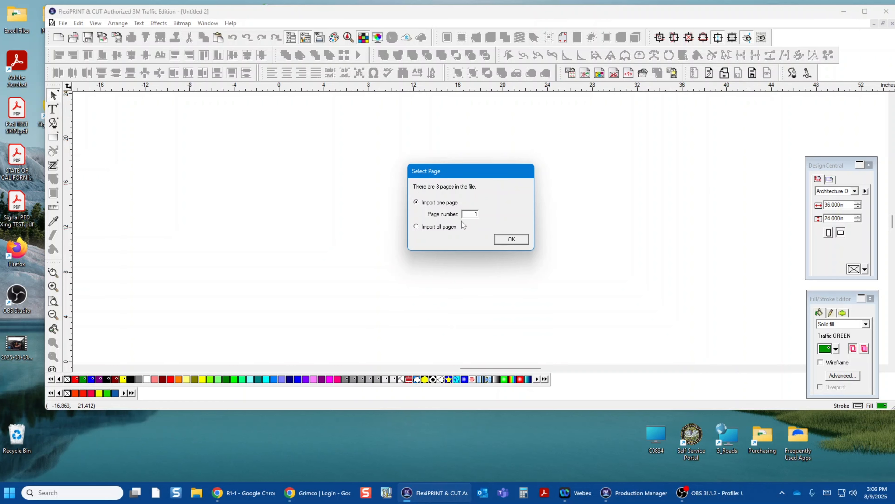
click(519, 241)
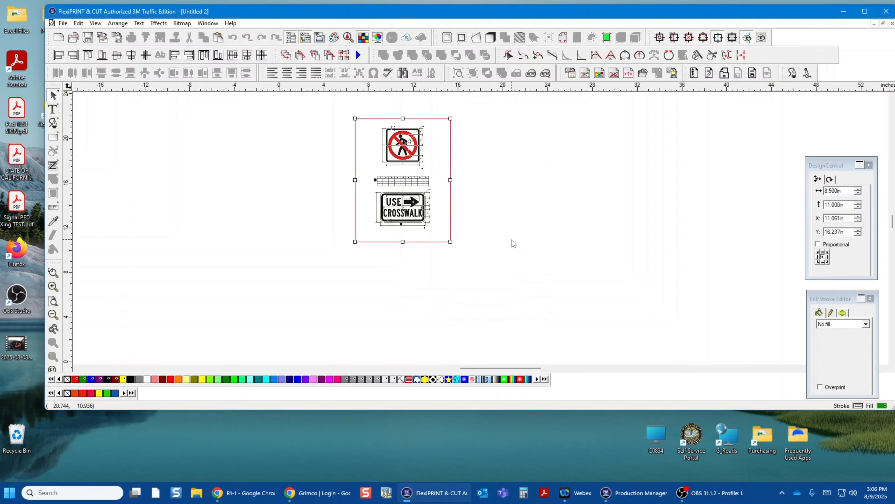
click(864, 11)
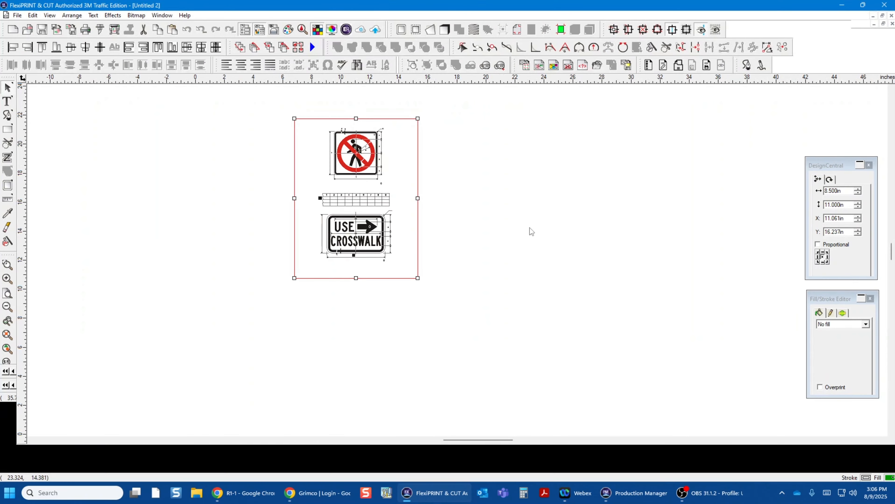
Step: Unmask the imported page artwork and delete the black page-sized rectangle covering it
scroll(493, 238, right, 5)
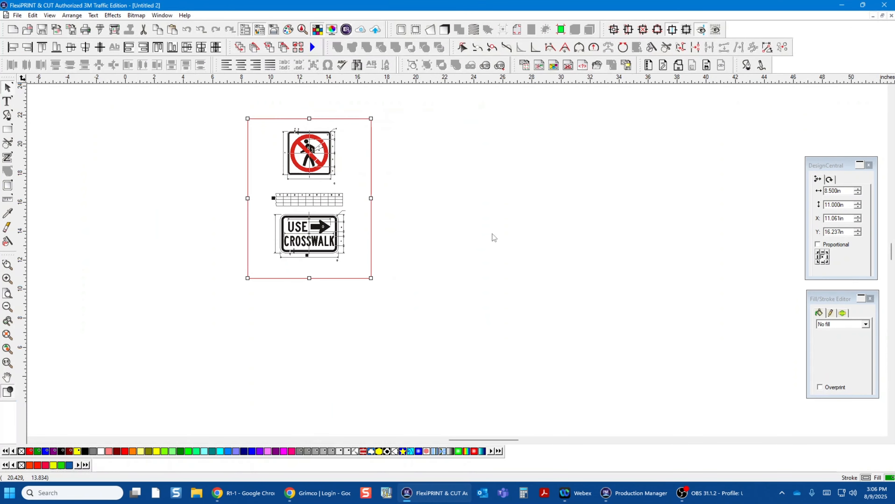
scroll(489, 240, up, 2)
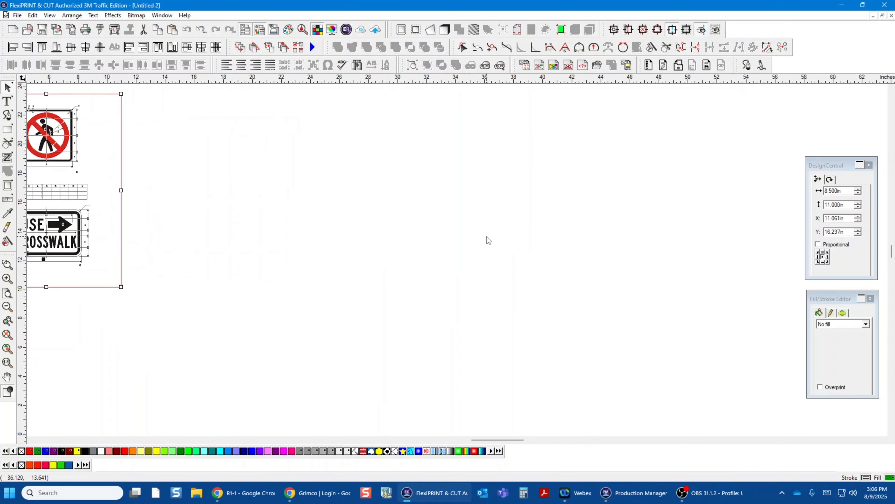
drag(509, 444, 481, 454)
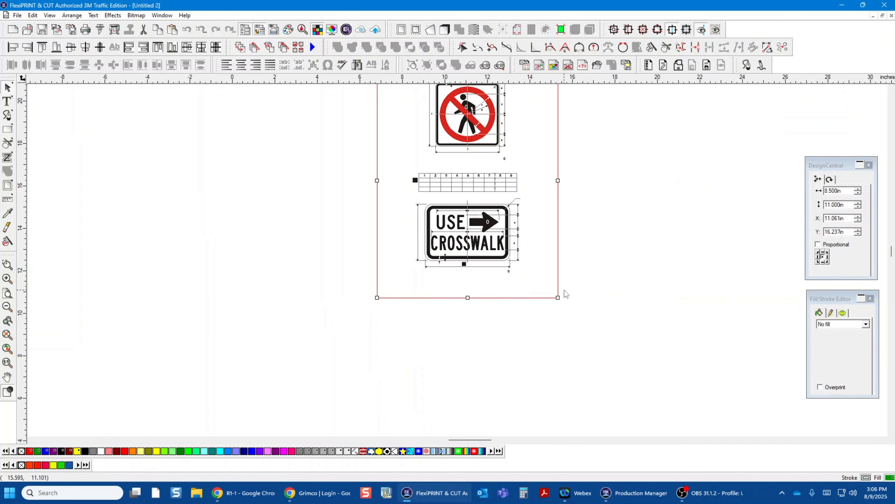
scroll(563, 294, up, 4)
scroll(569, 263, up, 5)
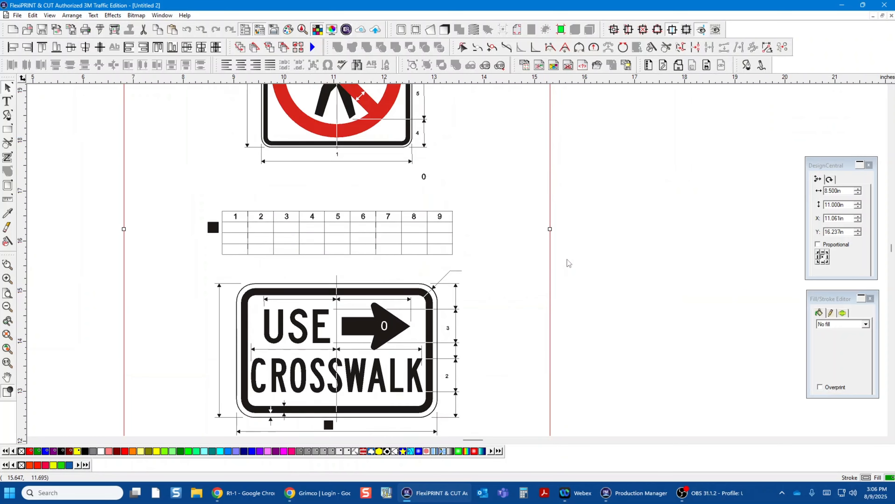
scroll(568, 263, down, 4)
scroll(568, 263, up, 3)
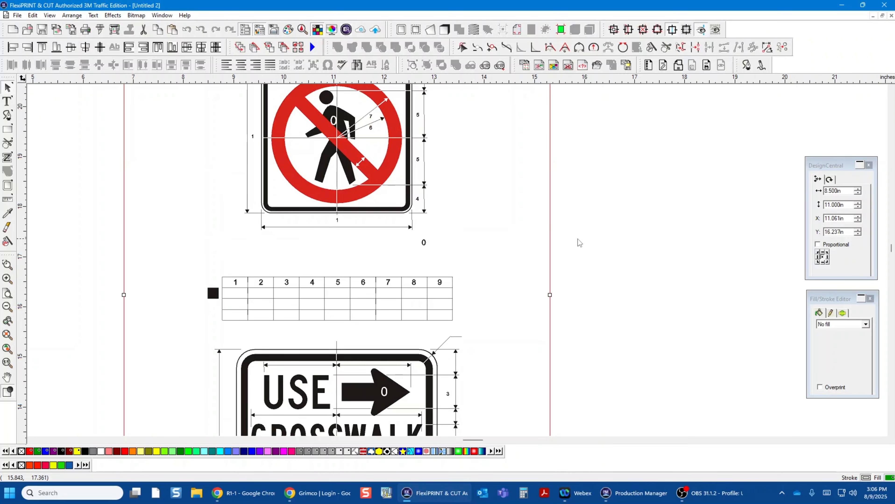
click(551, 208)
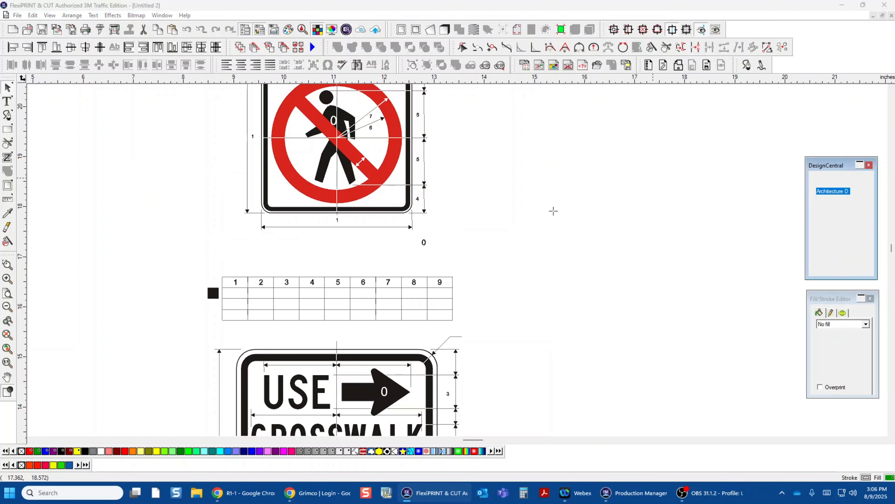
click(367, 177)
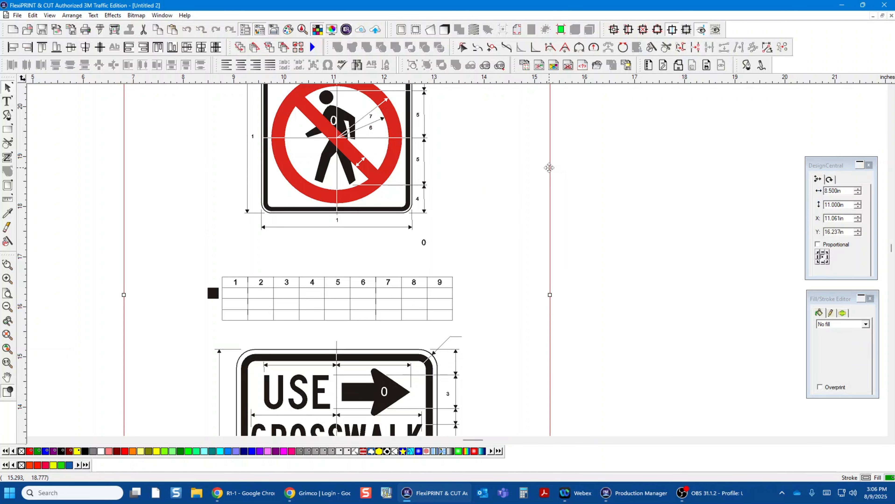
right_click(549, 168)
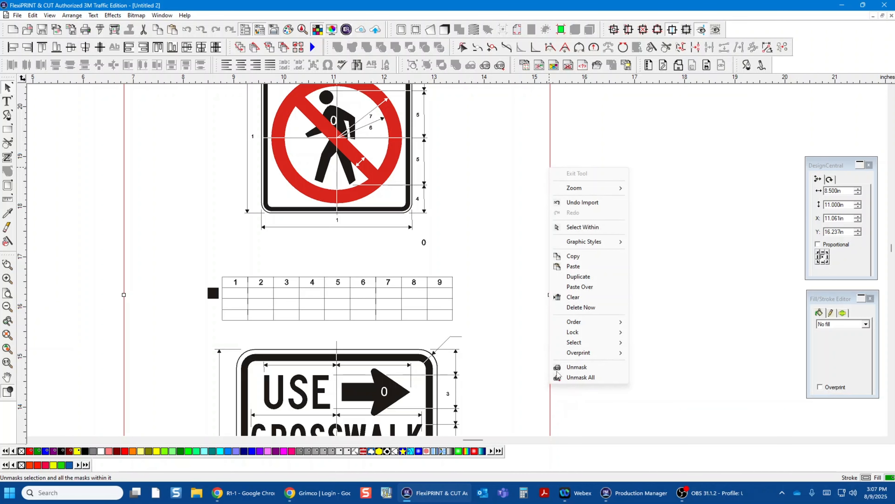
click(563, 367)
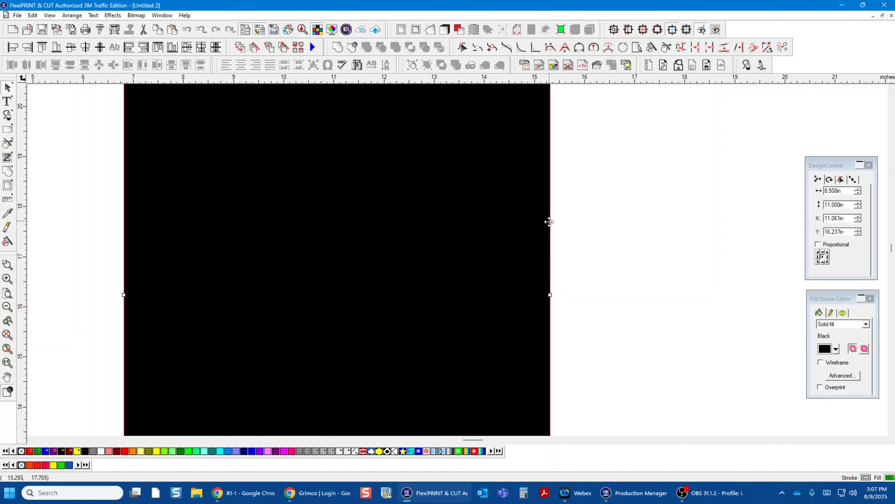
key(Delete)
Step: Delete the dimension table, the USE CROSSWALK sign and the stray label below the no-pedestrian sign
scroll(550, 258, up, 3)
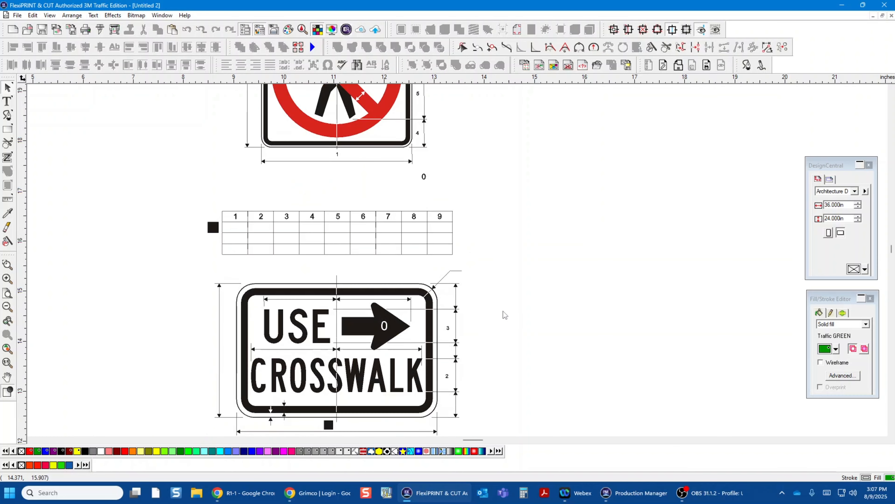
scroll(501, 314, down, 4)
scroll(468, 312, down, 2)
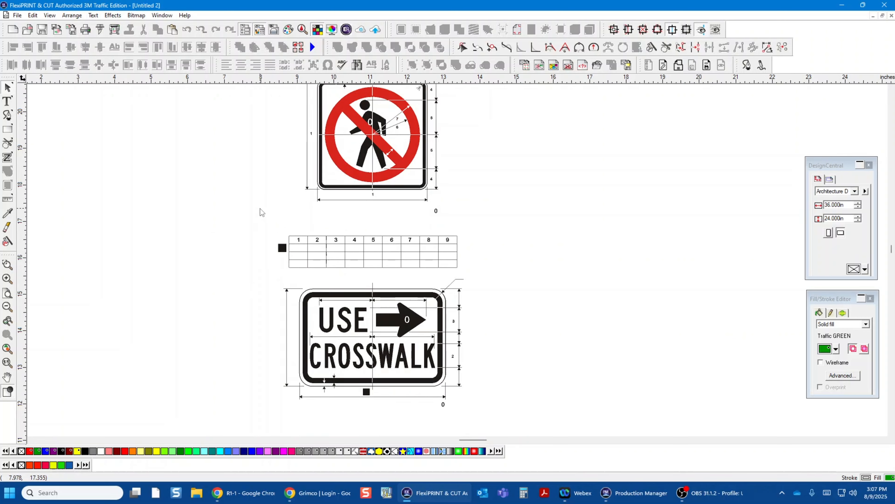
drag(260, 209, 468, 409)
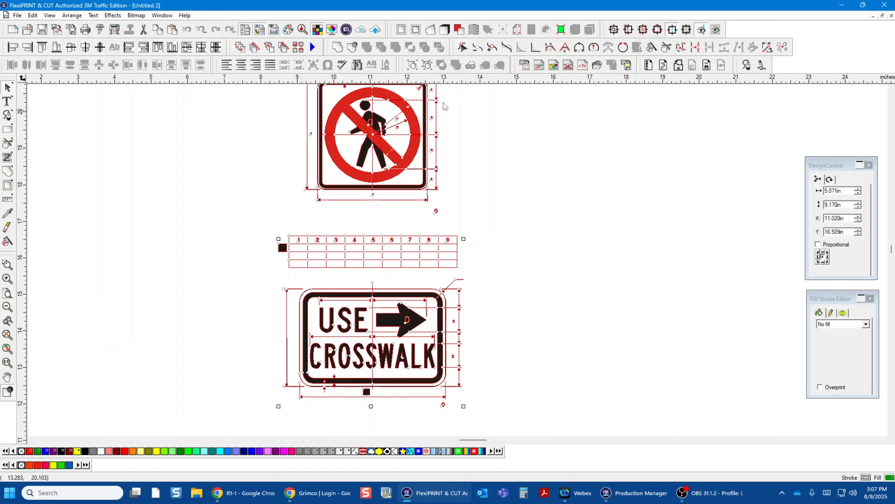
click(510, 137)
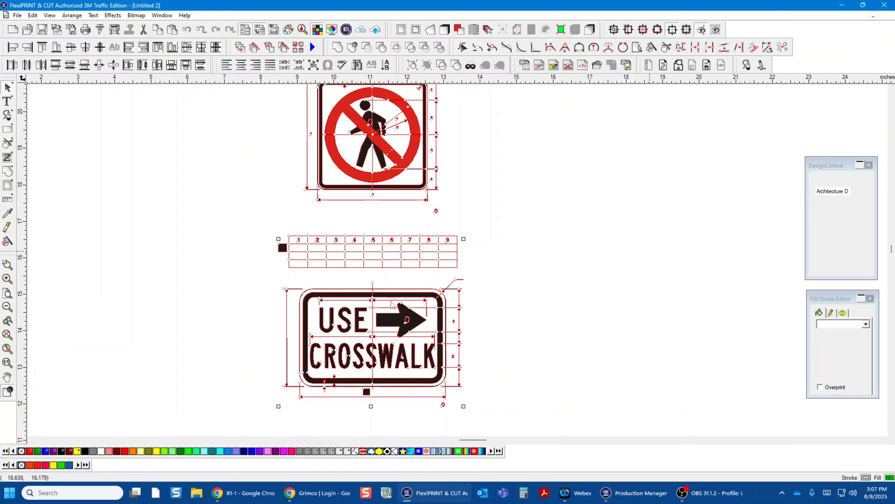
drag(239, 203, 574, 412)
key(Delete)
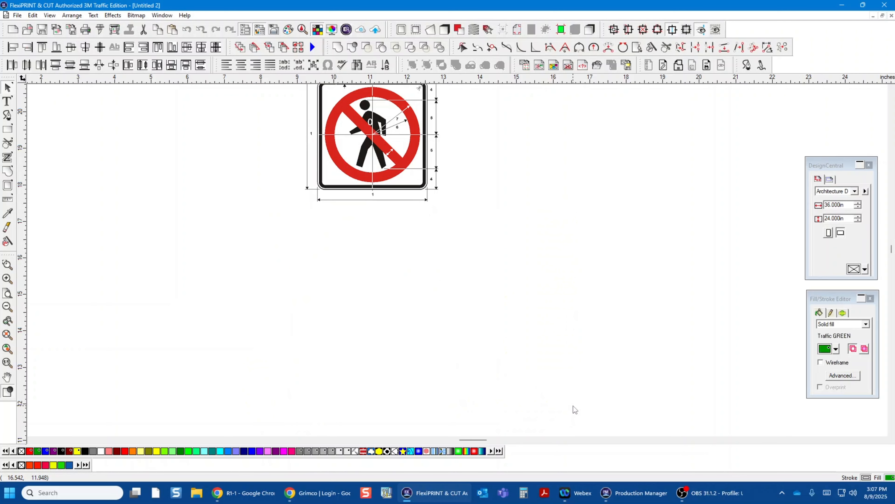
Step: Examine the no-pedestrian sign up close, including the dimension line segment crossing the upper part of its red circle
scroll(535, 369, up, 3)
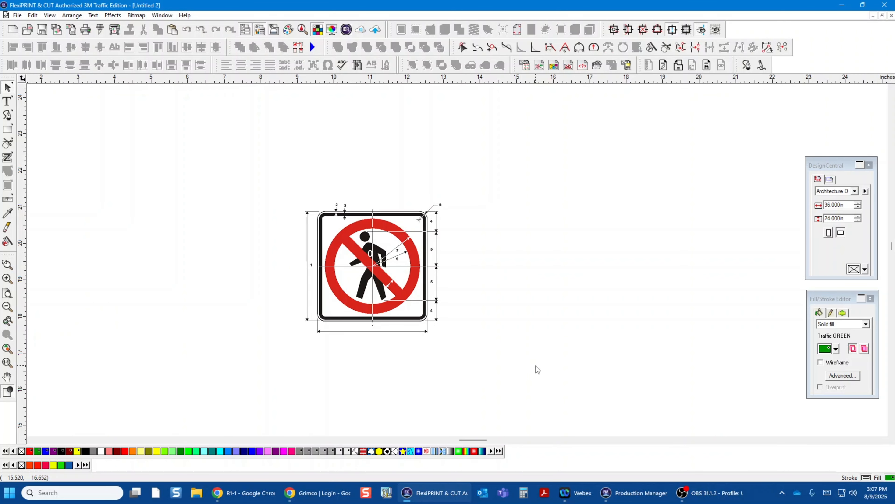
scroll(534, 366, right, 2)
scroll(535, 367, up, 5)
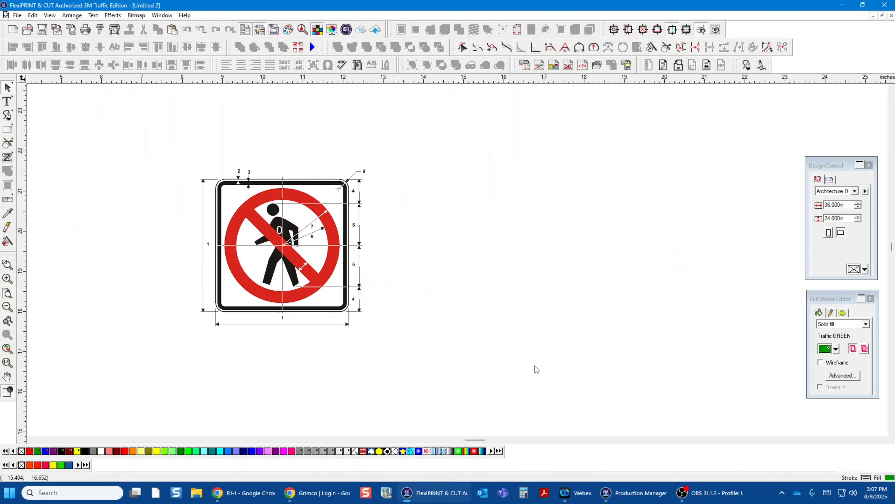
scroll(535, 369, up, 1)
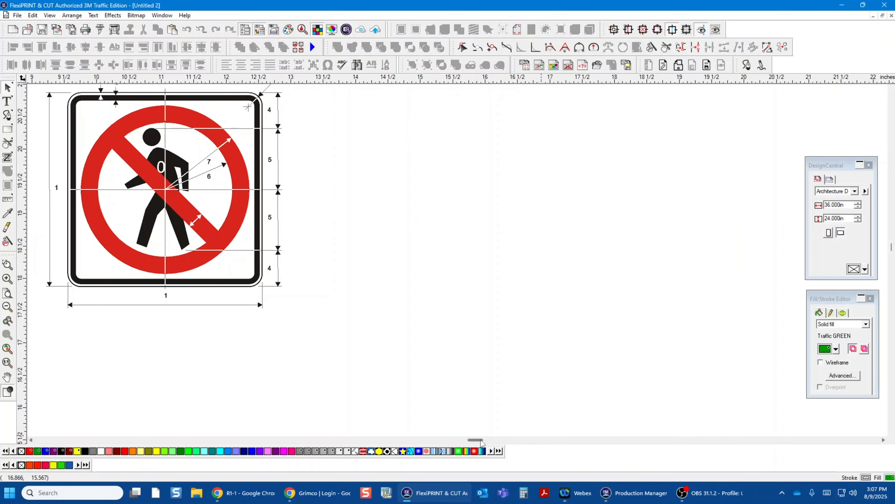
scroll(481, 444, left, 5)
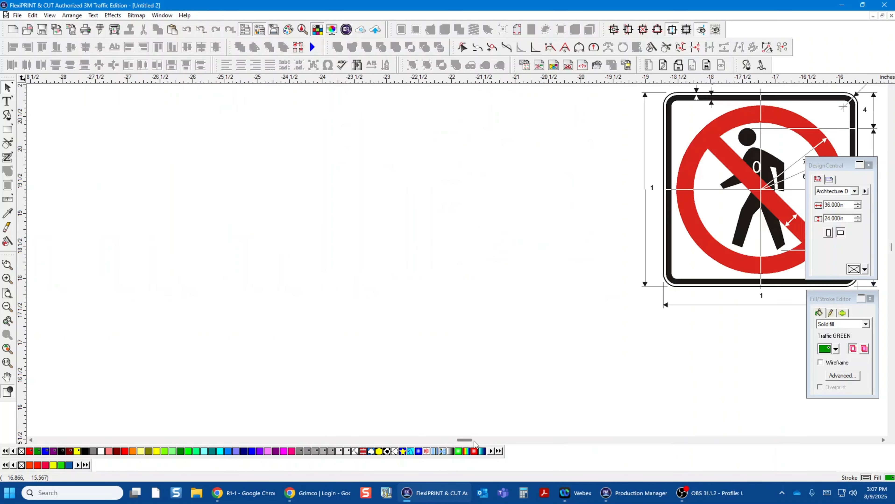
scroll(475, 444, right, 5)
scroll(474, 444, left, 2)
scroll(547, 340, up, 3)
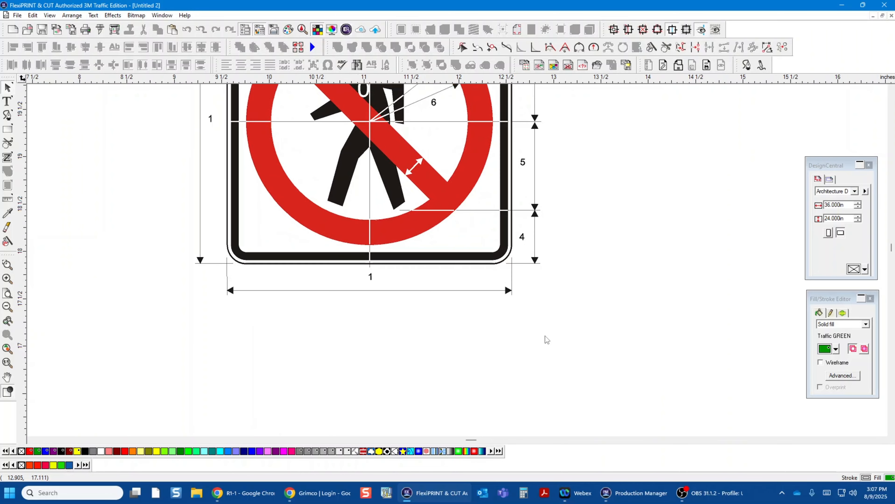
scroll(578, 292, up, 6)
scroll(579, 293, down, 2)
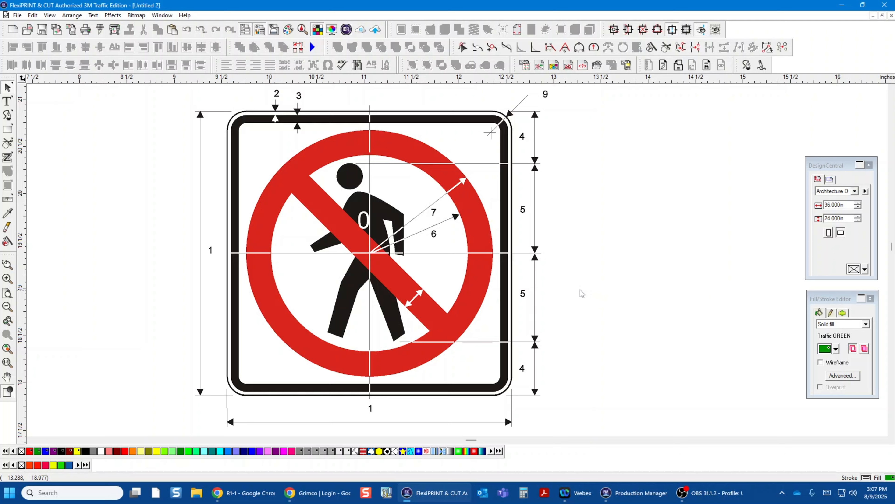
click(476, 165)
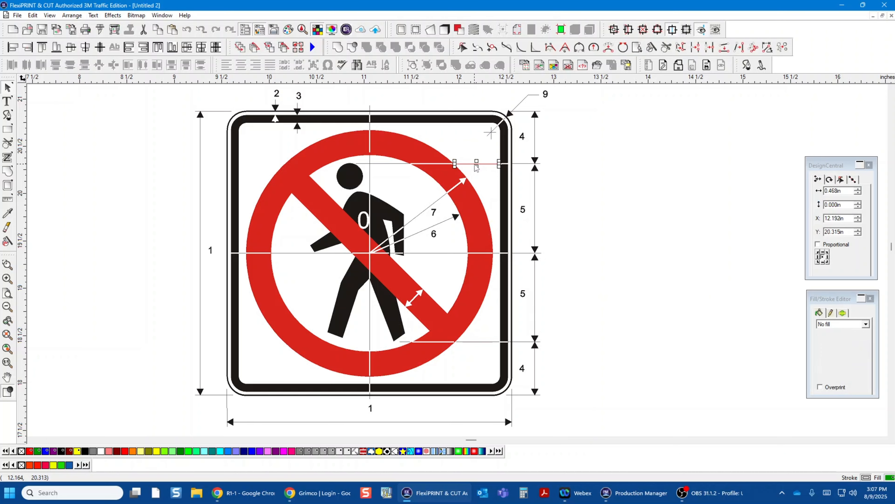
click(481, 152)
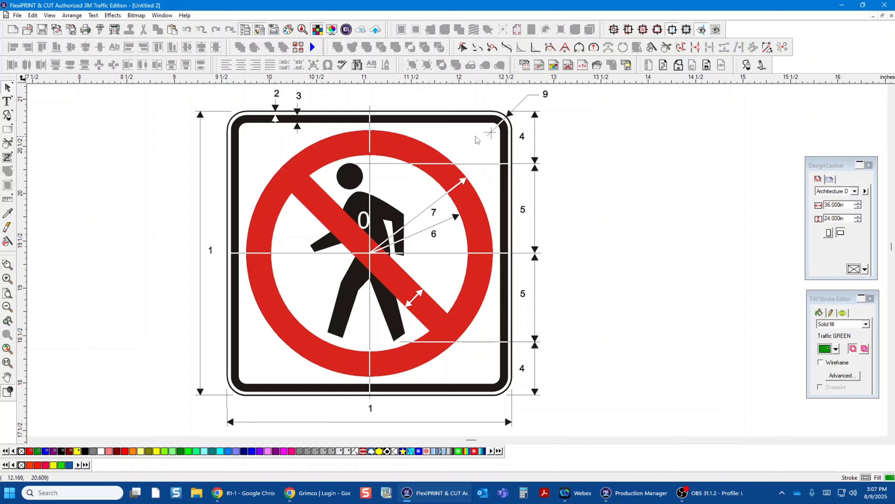
Step: Select the sign's border outlines, prohibition circle and pedestrian outline together and move them right, clear of the black backing, to about X 14.43 in
click(463, 123)
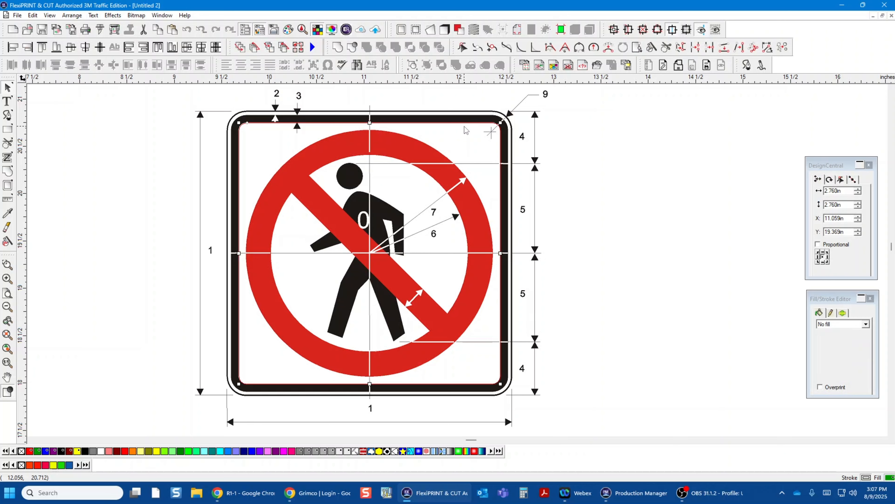
click(469, 115)
click(469, 115)
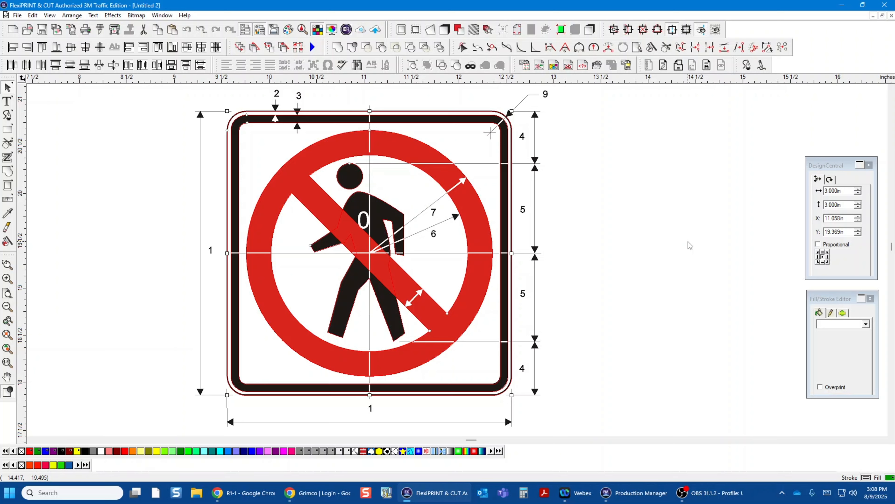
key(Right)
key(Right)
key(Right)
key(Right)
key(Right)
key(Right)
key(Right)
key(Right)
key(Right)
key(Right)
key(Right)
key(Right)
key(Right)
key(Right)
key(Right)
key(Right)
key(Right)
key(Right)
key(Right)
key(Right)
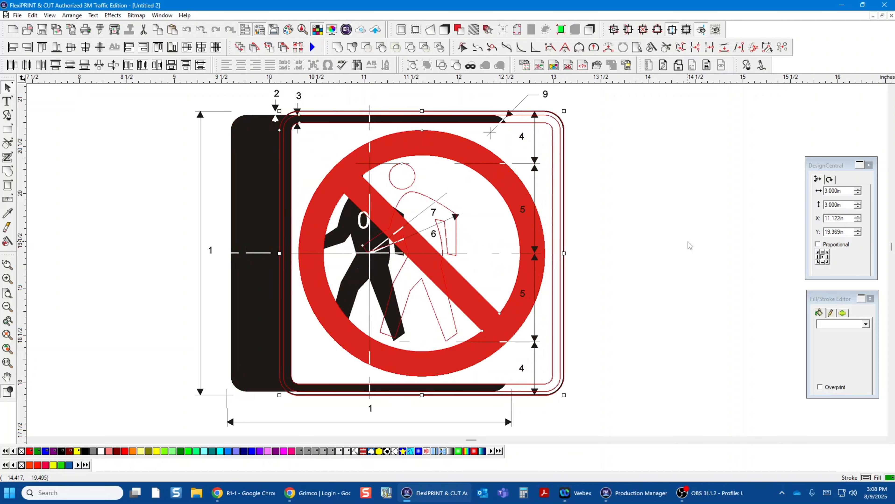
key(Right)
key(Right)
key(Right)
key(Right)
key(Right)
key(Right)
key(Right)
key(Right)
key(Right)
key(Right)
key(Right)
key(Right)
key(Right)
key(Right)
key(Right)
key(Right)
key(Right)
key(Right)
key(Right)
key(Right)
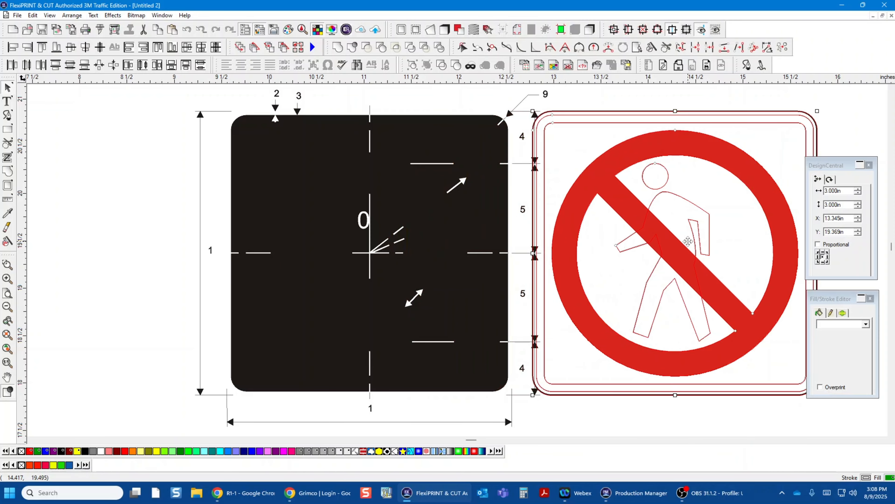
key(Right)
key(Right)
key(Right)
key(Right)
key(Right)
key(Right)
key(Right)
key(Right)
key(Right)
key(Right)
key(Right)
key(Right)
key(Right)
key(Right)
key(Right)
key(Right)
key(Right)
key(Right)
key(Right)
key(Right)
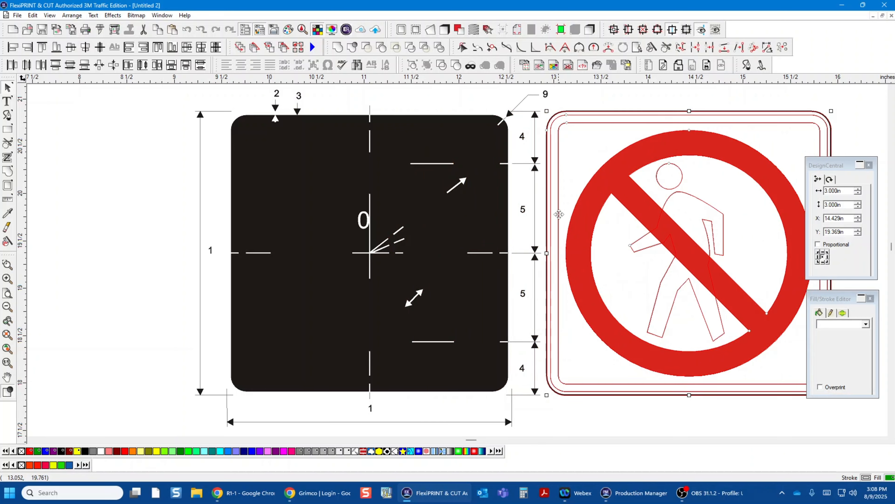
Step: Delete the leftover black backing square along with all the dimension lines, arrows and numbers around it
click(101, 199)
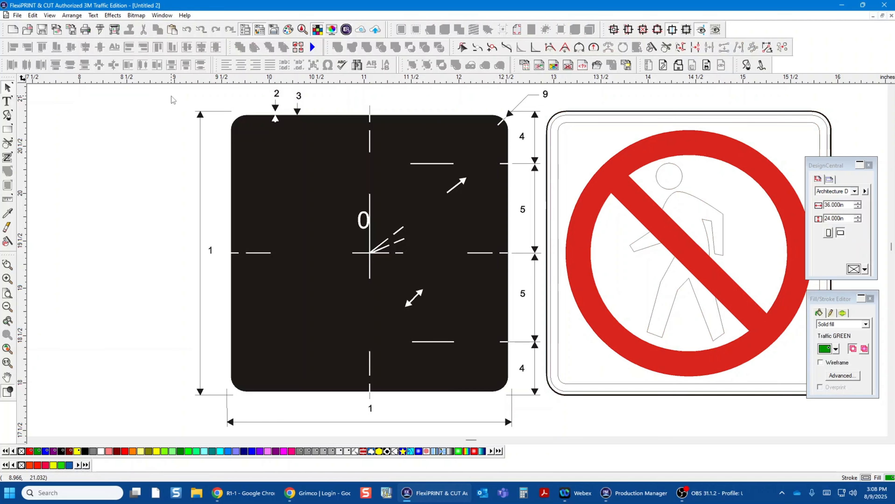
drag(171, 95, 544, 438)
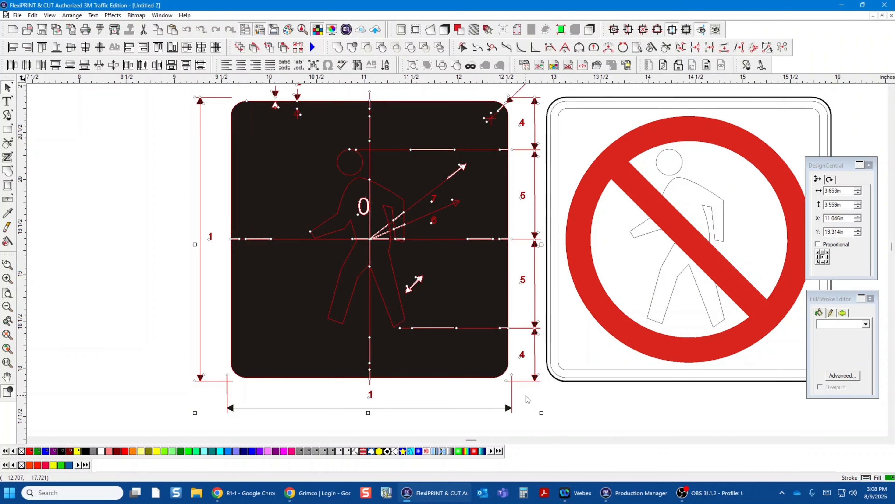
key(Delete)
drag(141, 349, 525, 429)
key(Delete)
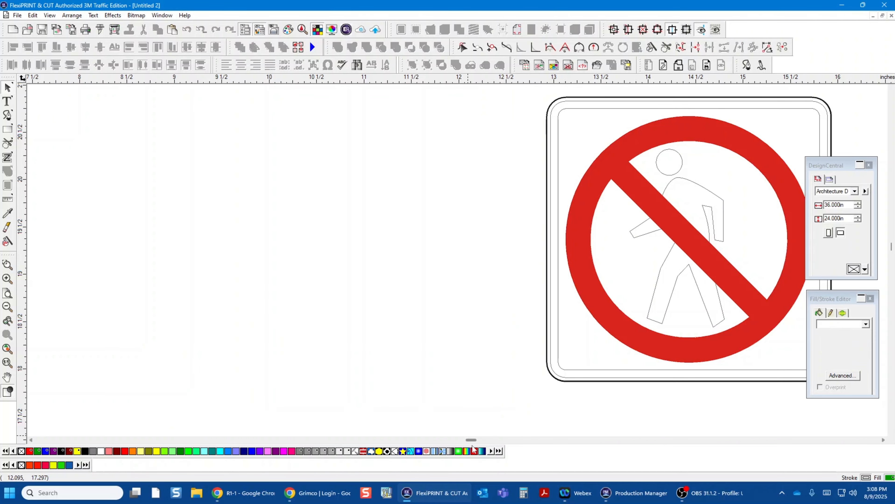
Step: Move the red circle with slash off the sign into the empty area to its right, exposing the pedestrian outline
drag(469, 442, 473, 444)
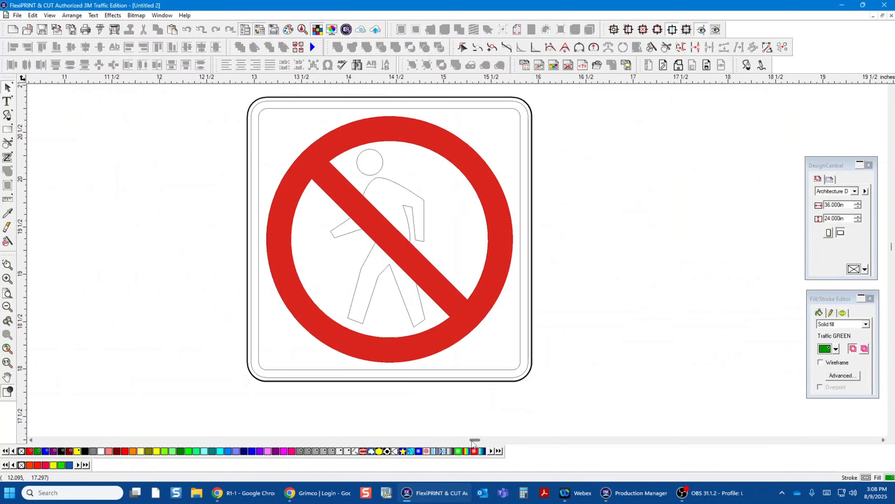
click(368, 135)
click(369, 135)
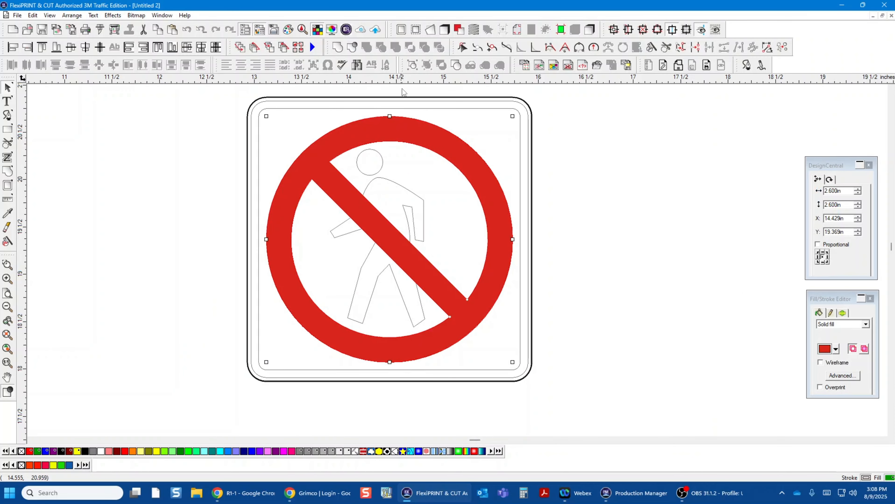
drag(368, 136, 676, 131)
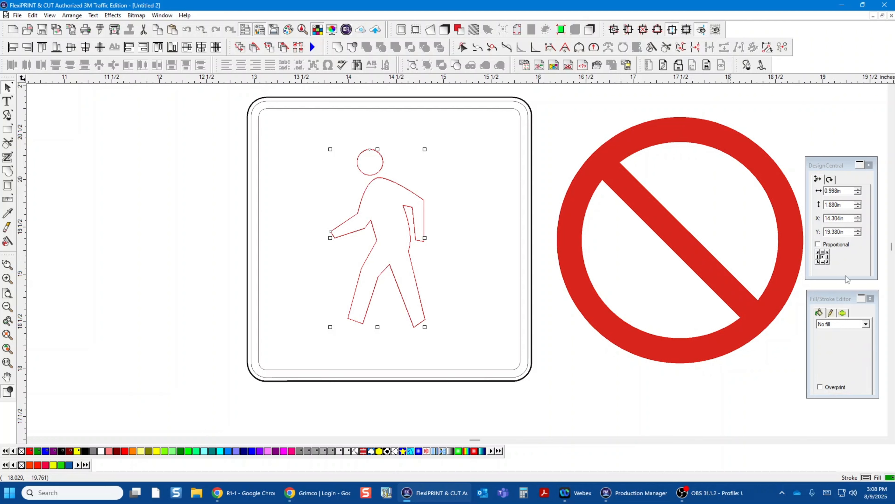
Step: Give the pedestrian figure, including its head, a solid fill in Traffic BLACK
click(866, 325)
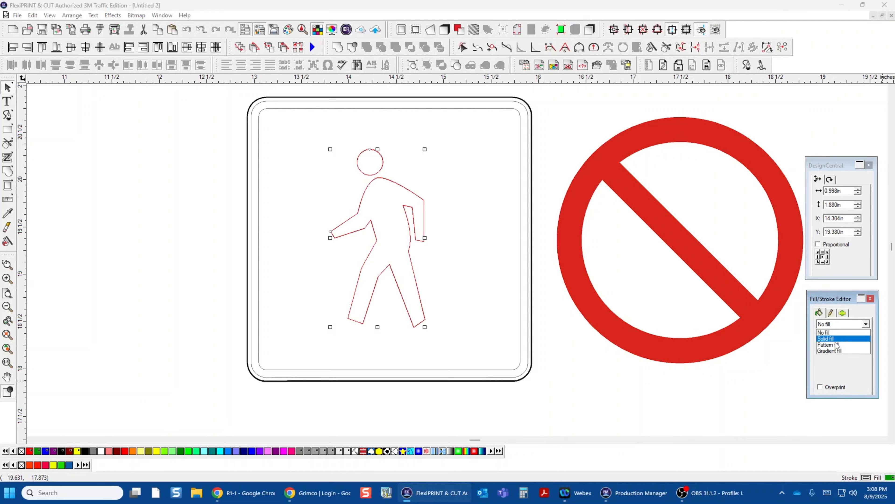
click(832, 342)
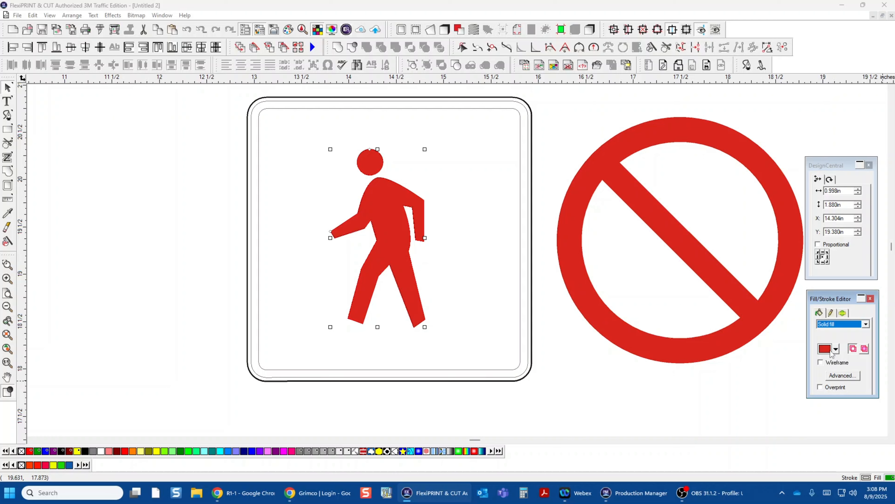
click(836, 349)
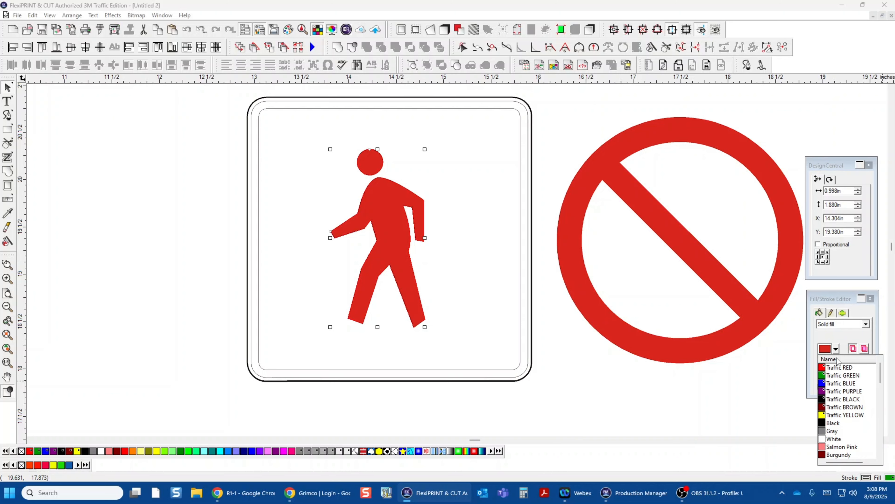
click(833, 401)
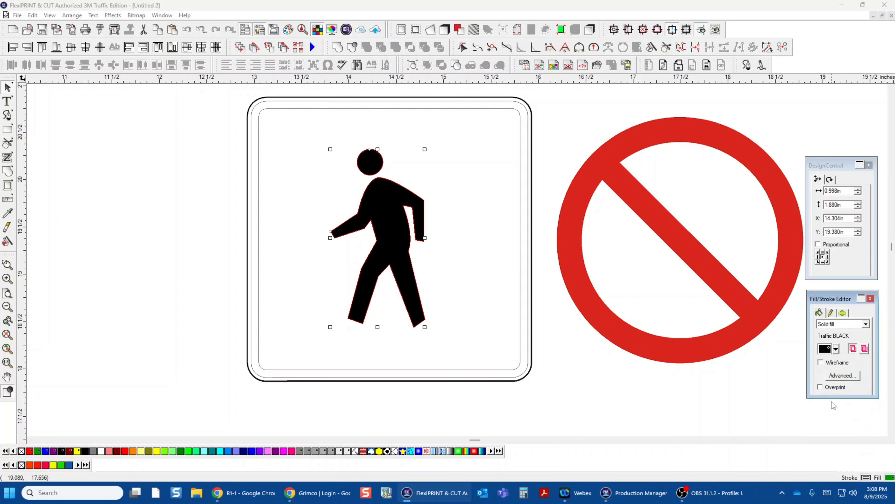
Step: Combine the two inner rounded-square outlines into one border object and give it a solid black fill
click(520, 130)
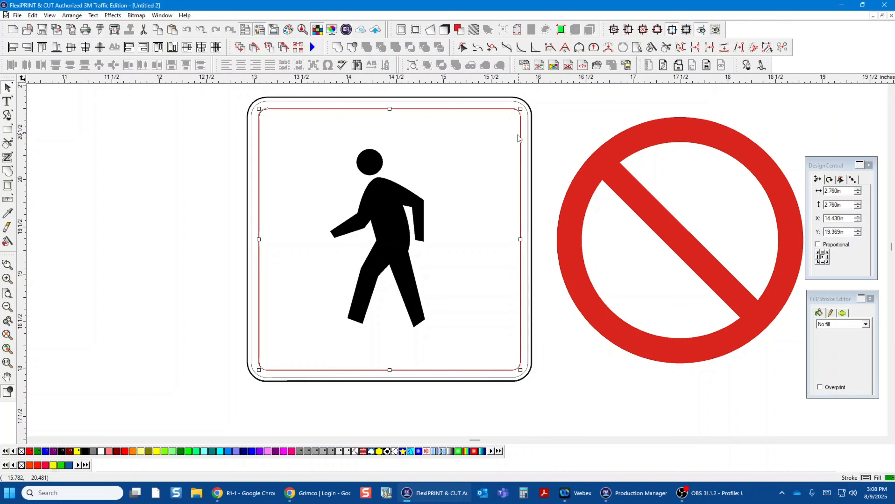
click(527, 145)
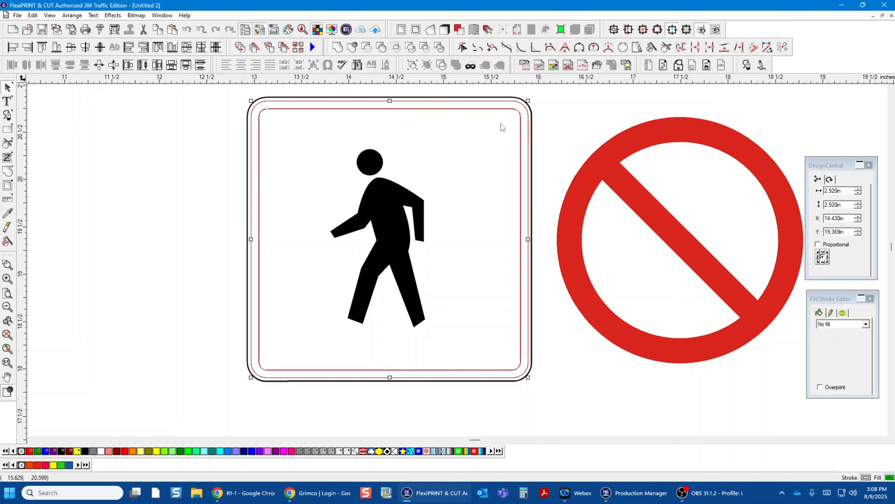
click(412, 66)
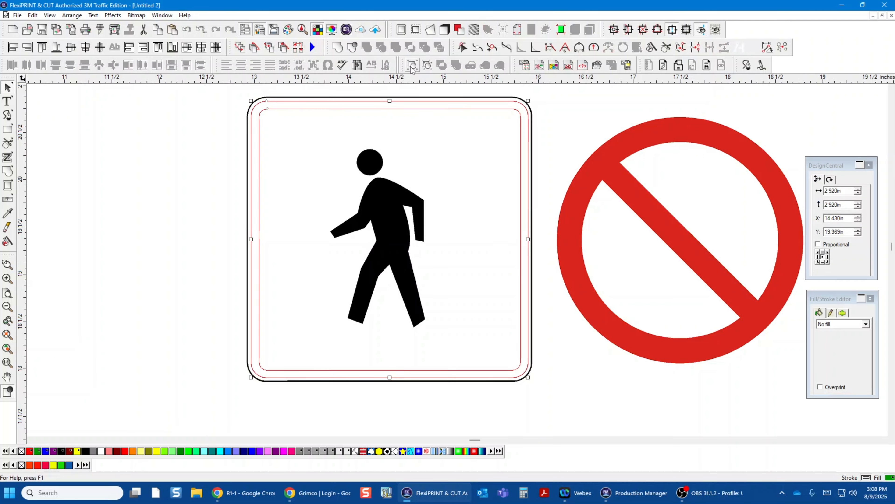
click(862, 325)
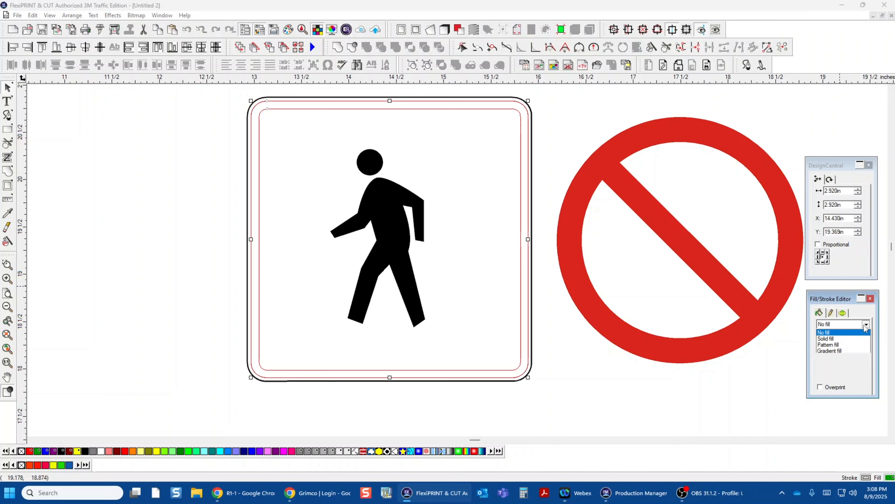
click(835, 339)
click(670, 417)
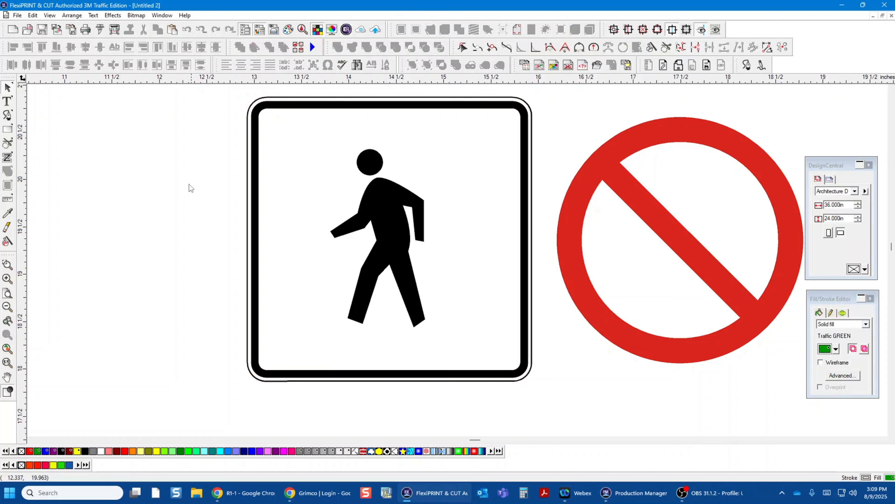
Step: Group the outer outline, black border and pedestrian into one object and shift it slightly right and down
drag(182, 172, 506, 392)
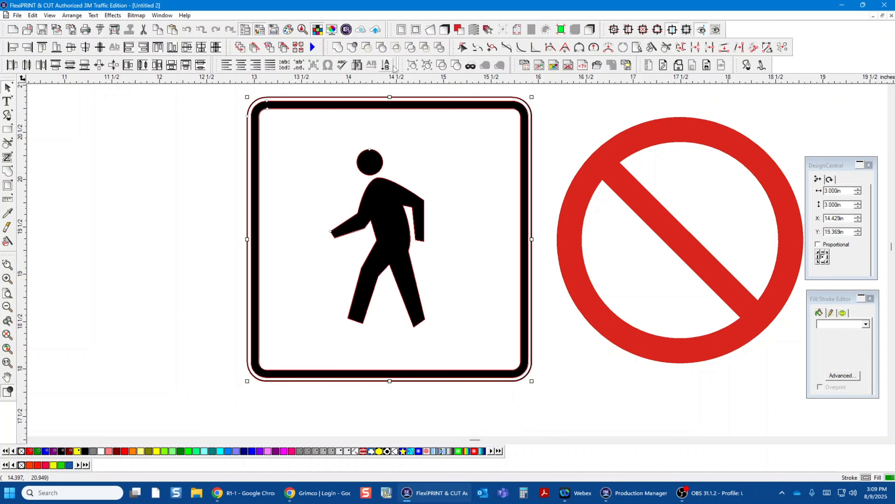
click(411, 67)
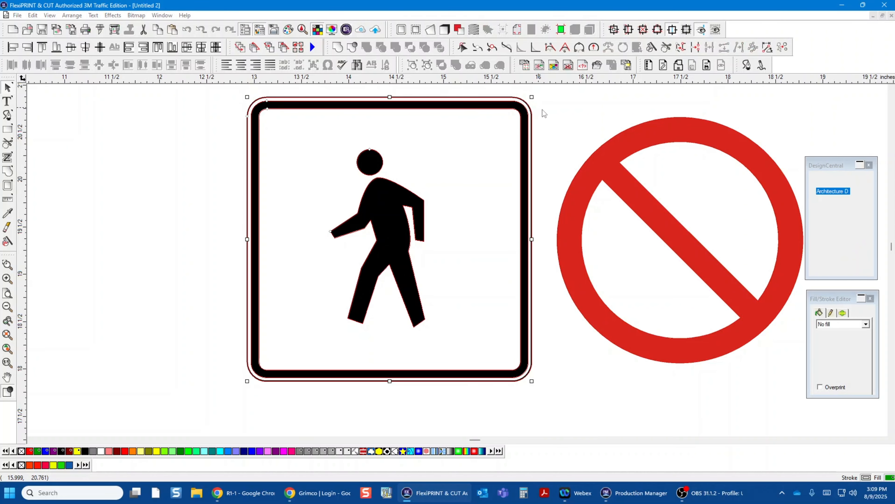
click(541, 110)
click(475, 129)
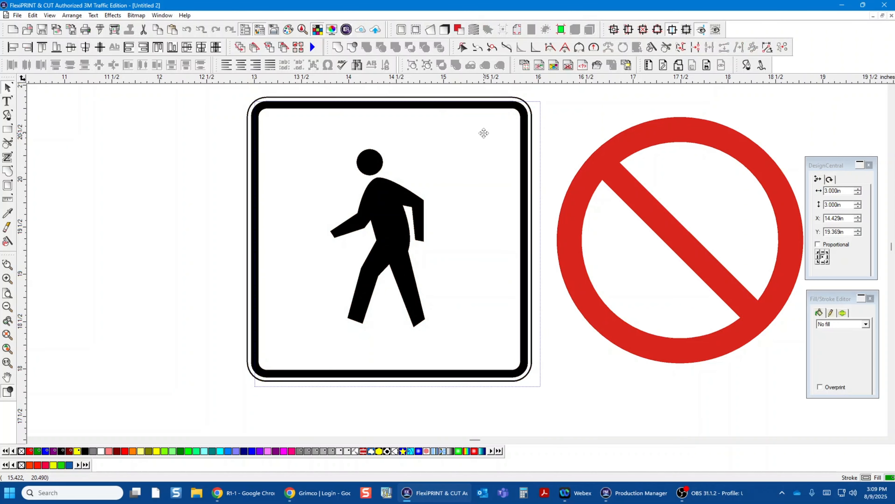
drag(477, 130, 483, 135)
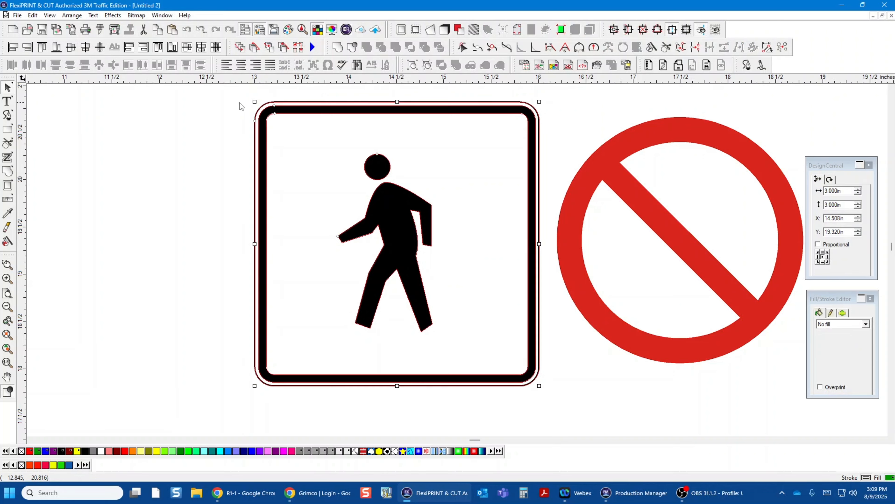
Step: Centre the red circle with slash horizontally and vertically on the grouped pedestrian sign
drag(228, 107, 717, 403)
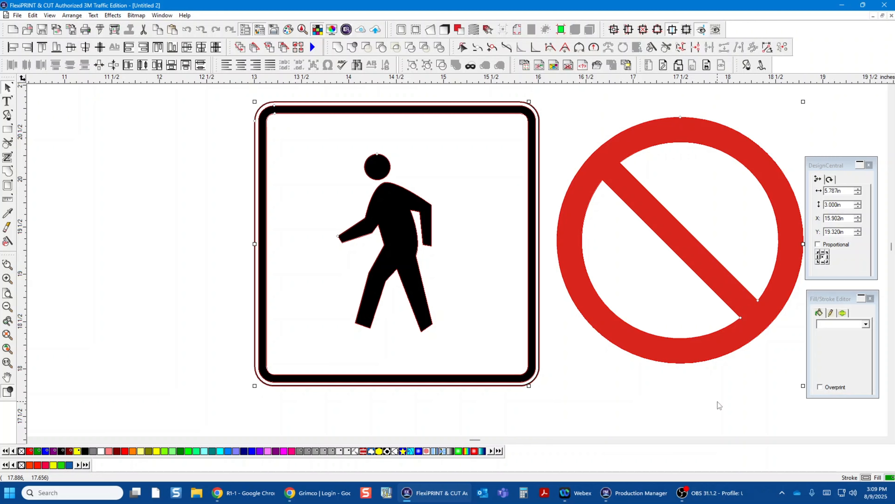
key(F7)
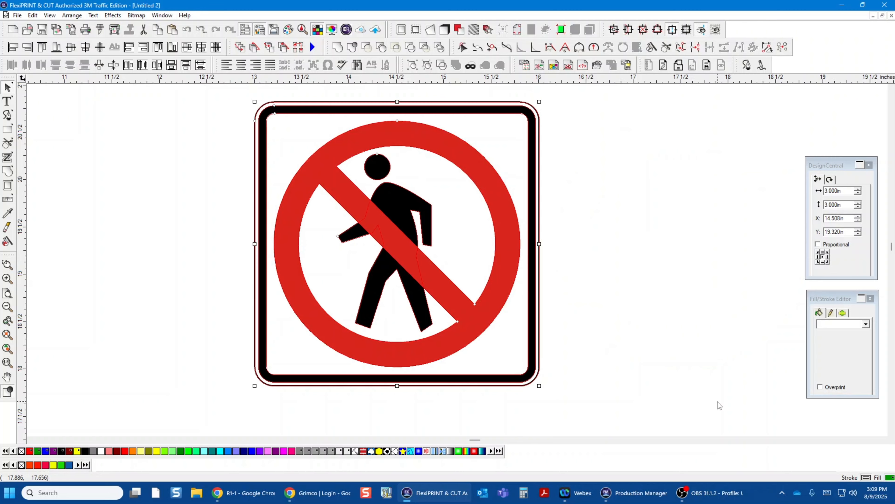
click(612, 233)
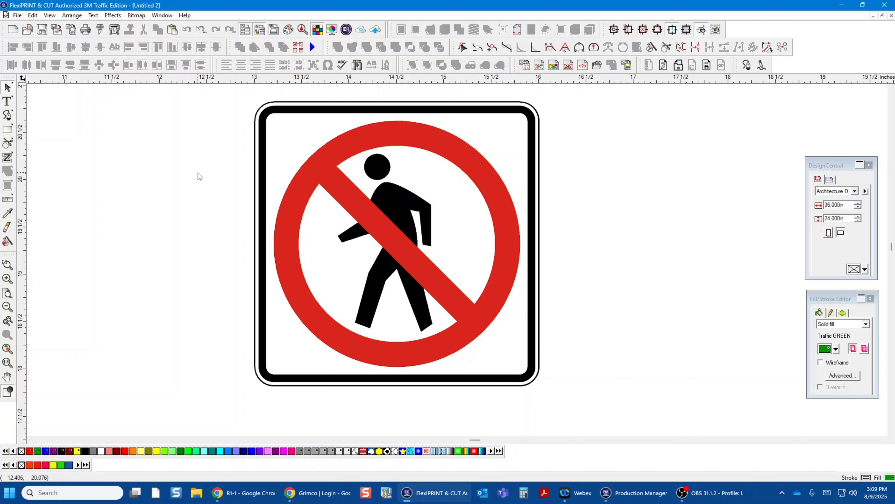
Step: Group the complete sign artwork and check its layout in the RIP and Print preview, without sending the job
drag(233, 148, 586, 413)
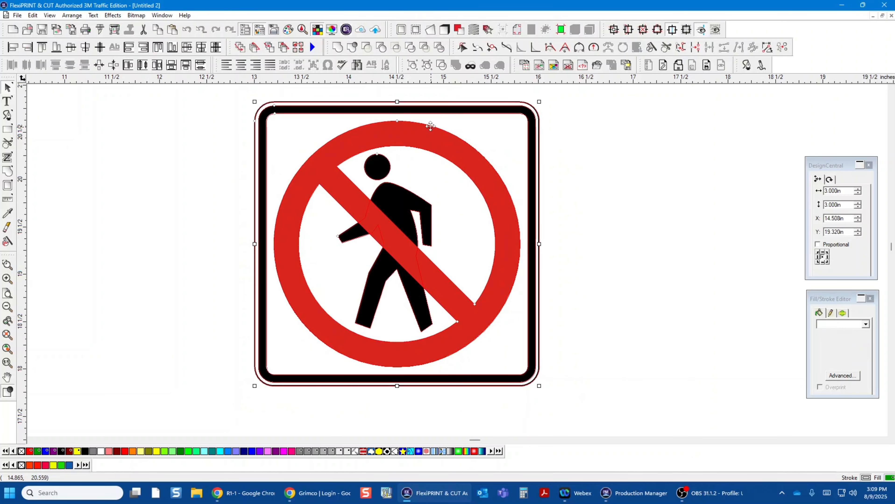
click(416, 66)
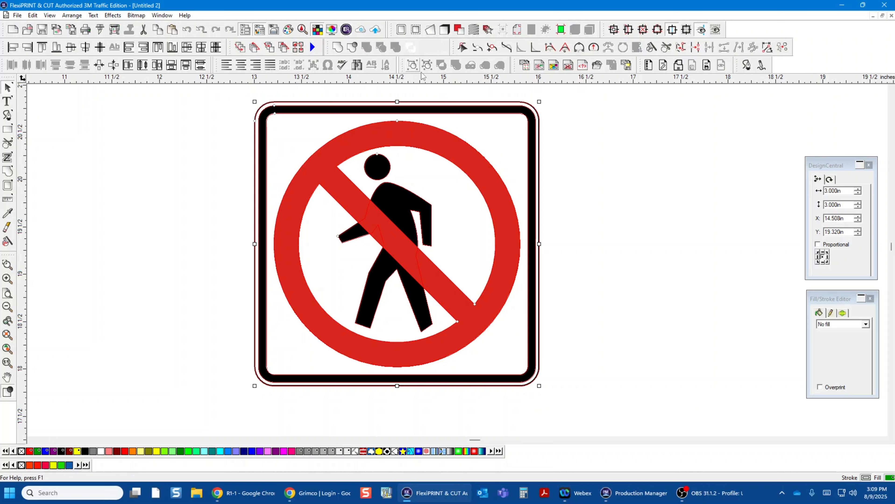
click(673, 171)
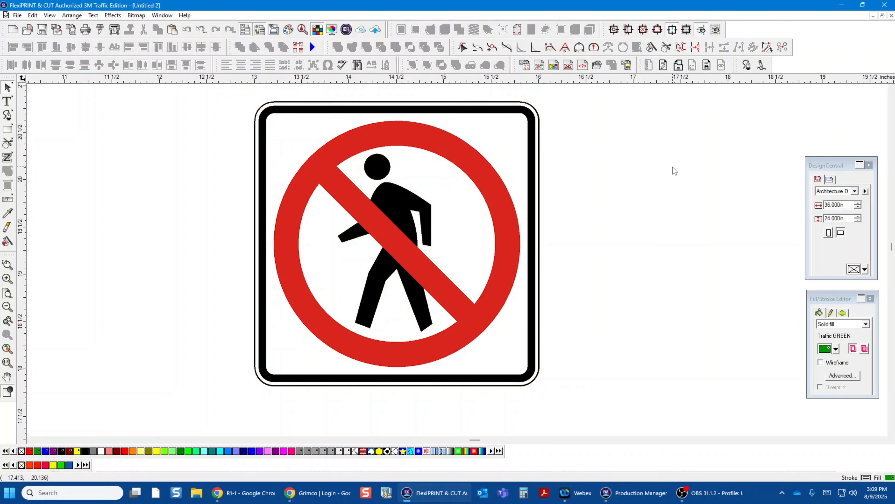
click(114, 31)
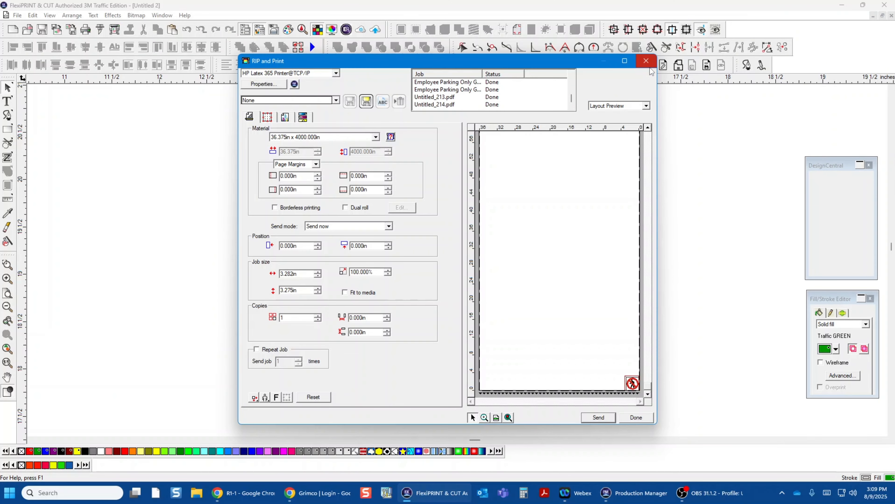
click(646, 61)
Step: Resize the complete grouped sign to 24 in wide and 24 in high
click(461, 158)
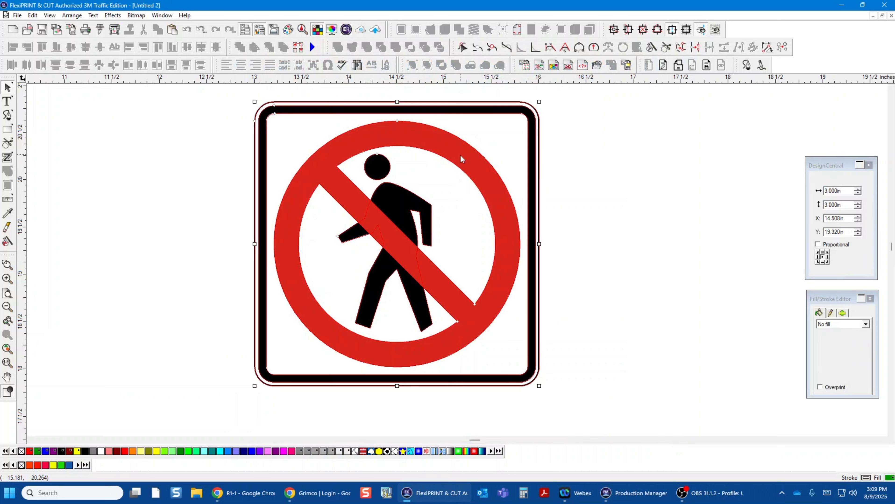
click(847, 193)
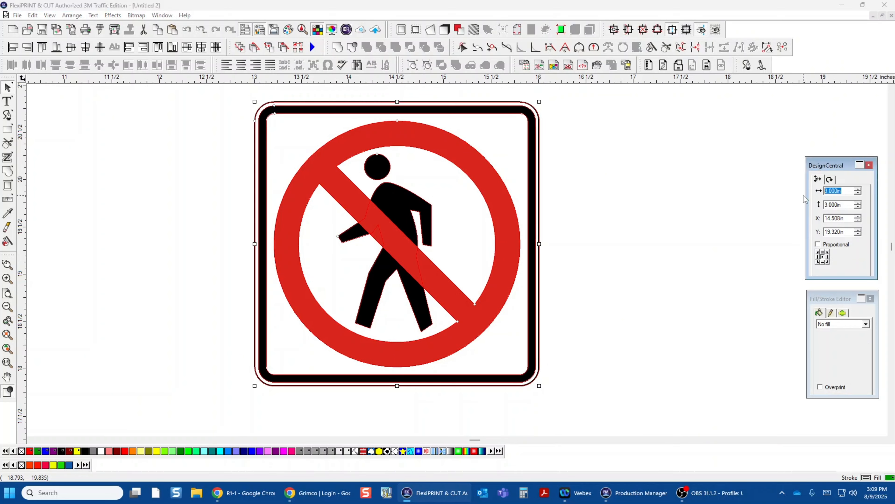
text(24)
key(Tab)
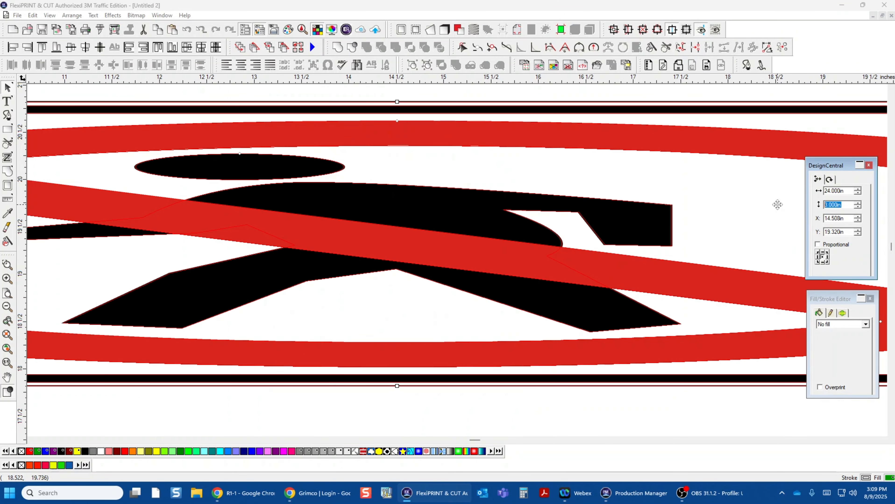
text(24)
key(Return)
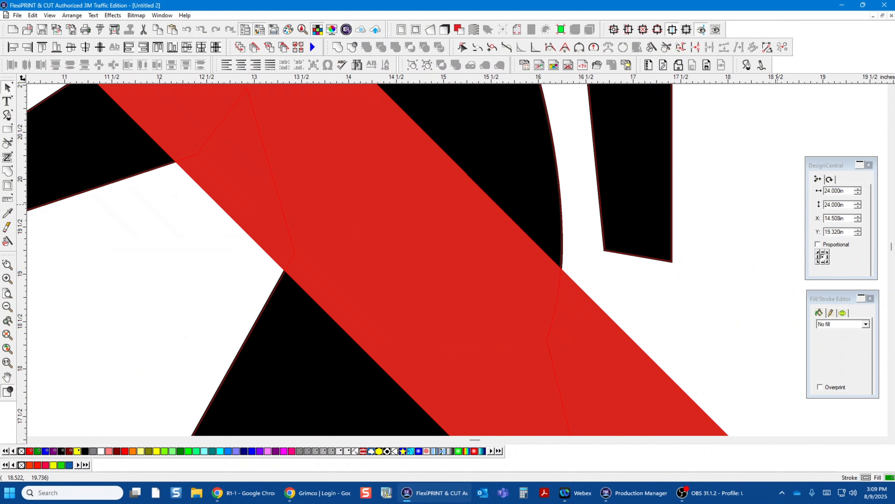
Step: Move the grouped sign into the empty area left of the stray fragment, centred at about X -13.87 in and Y 14.91 in
scroll(760, 205, down, 5)
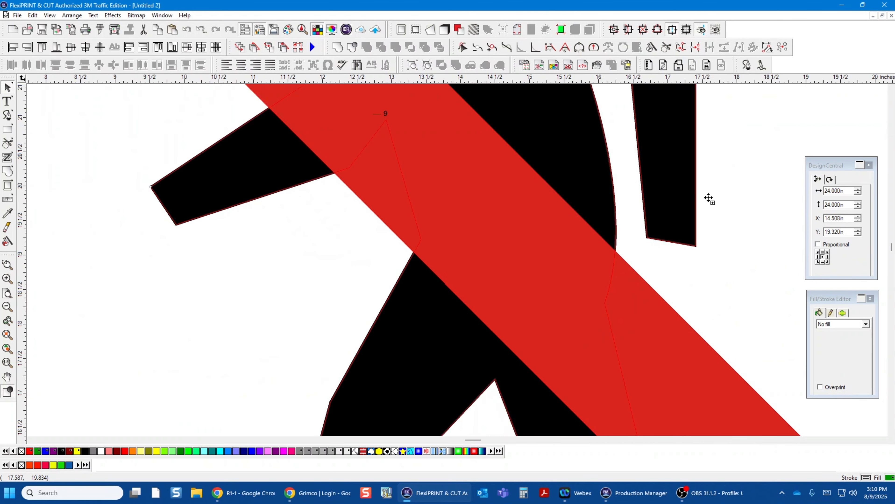
scroll(708, 198, down, 3)
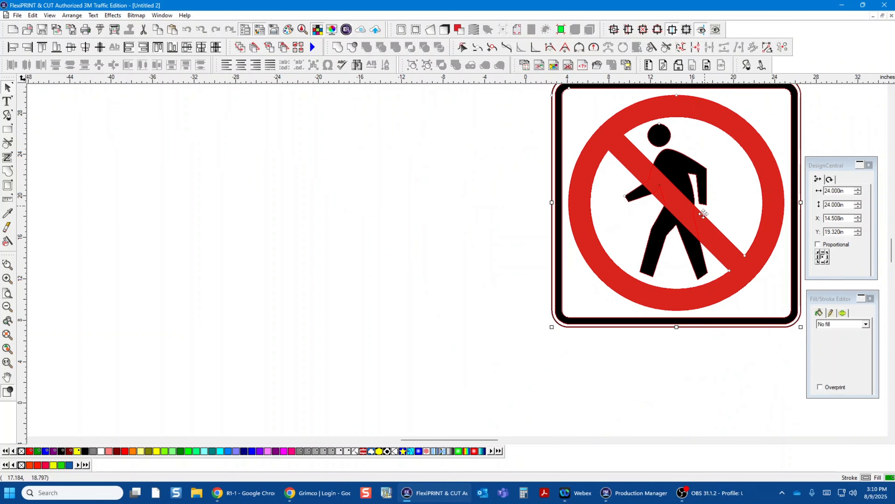
drag(683, 200, 389, 244)
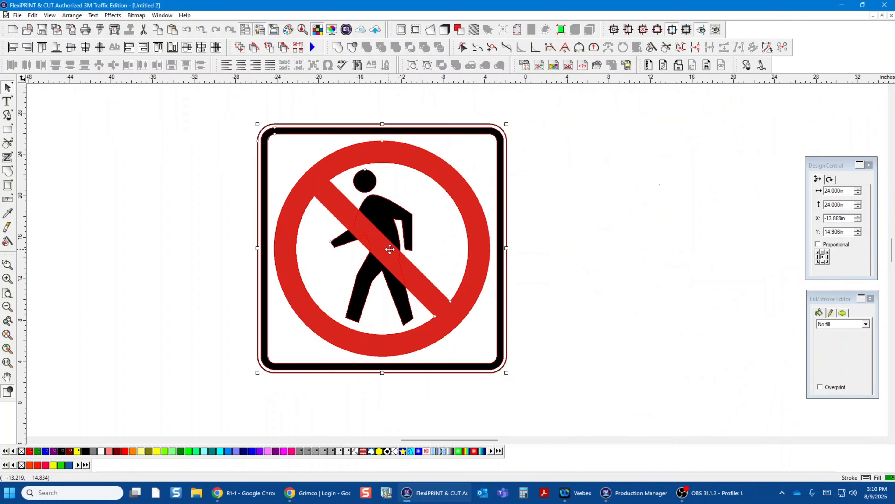
click(630, 262)
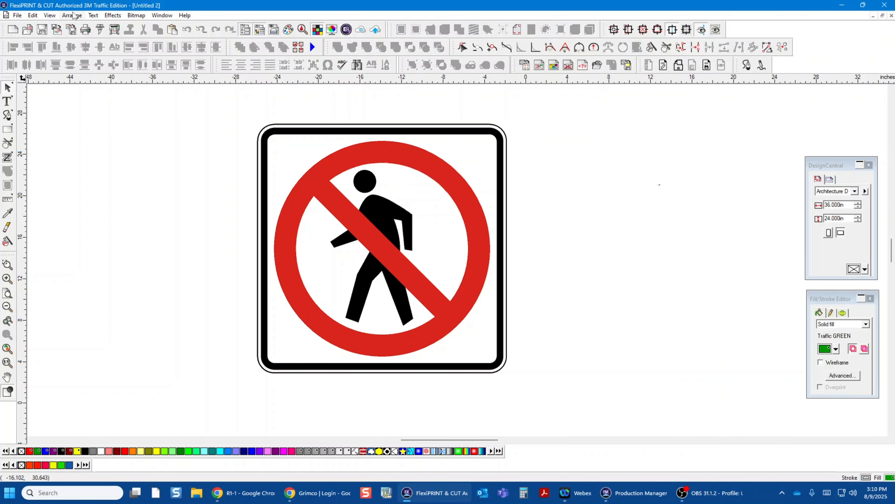
Step: Check the artwork's layout in the RIP and Print preview without sending it, and delete the stray fragments to the right of the sign
click(114, 30)
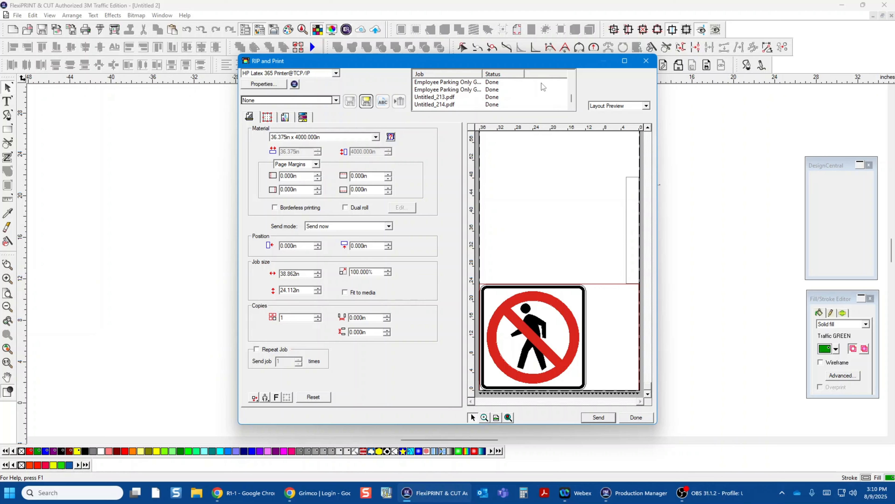
click(646, 61)
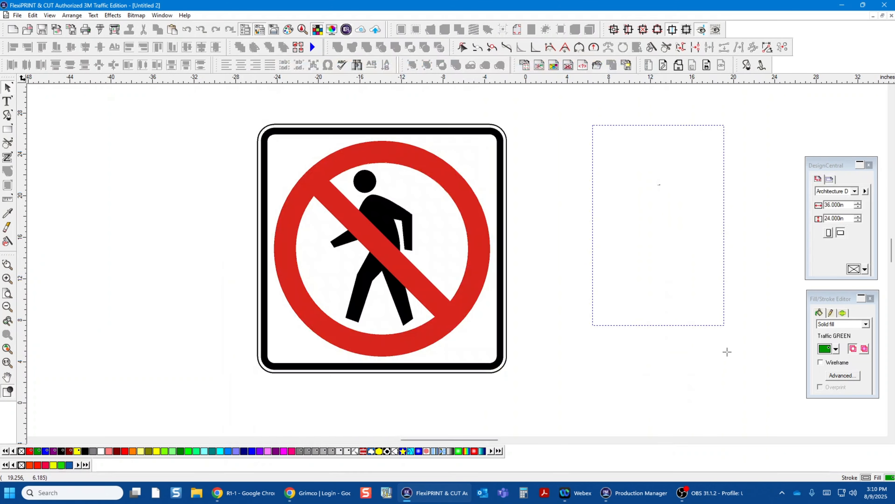
drag(726, 353, 718, 372)
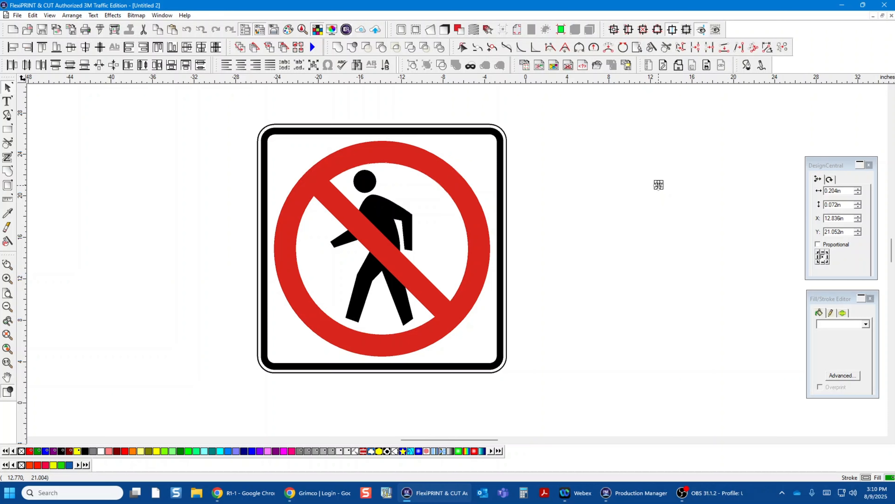
key(Delete)
drag(502, 96, 567, 131)
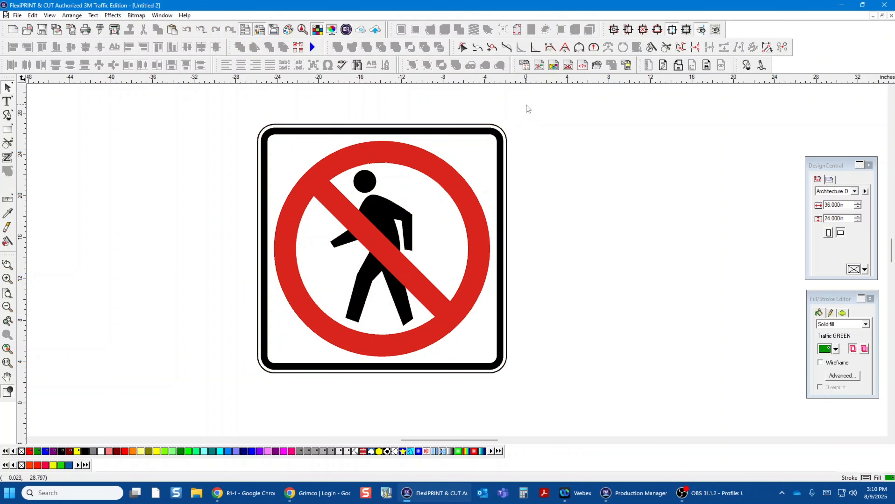
drag(526, 105, 780, 418)
scroll(590, 287, down, 3)
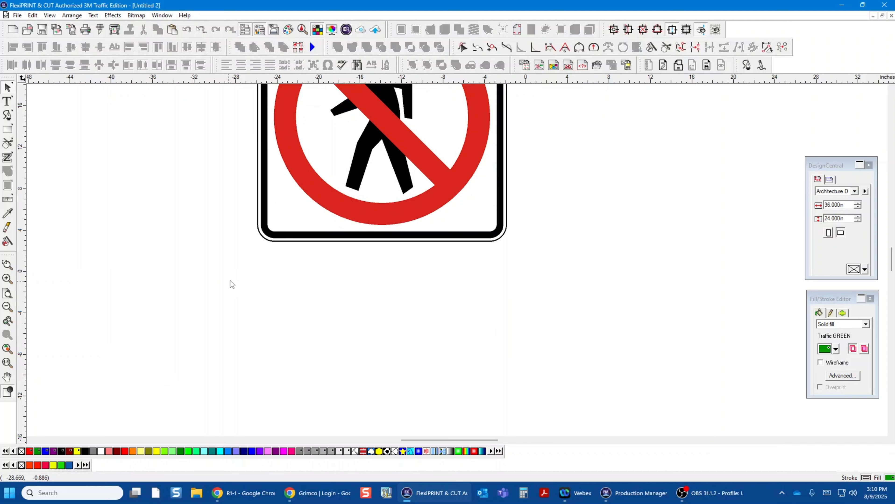
scroll(600, 285, up, 3)
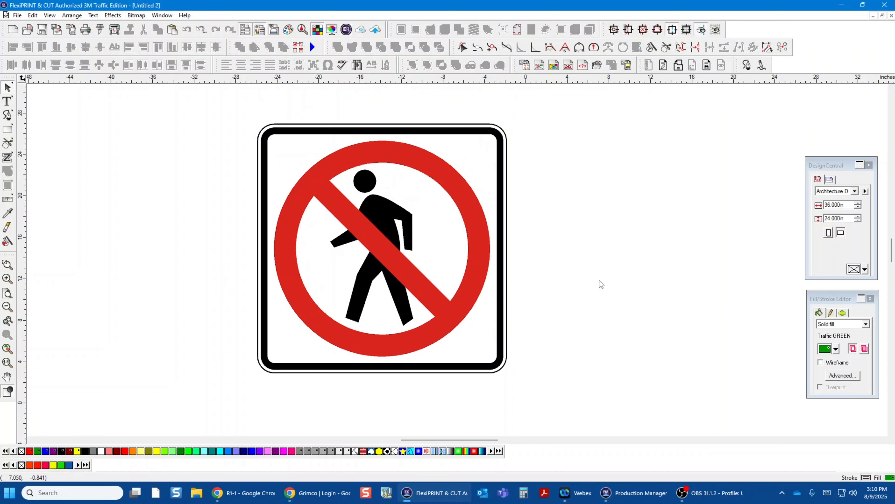
Step: Preview only the grouped sign in RIP and Print to check its job size and placement, without sending the job
click(301, 128)
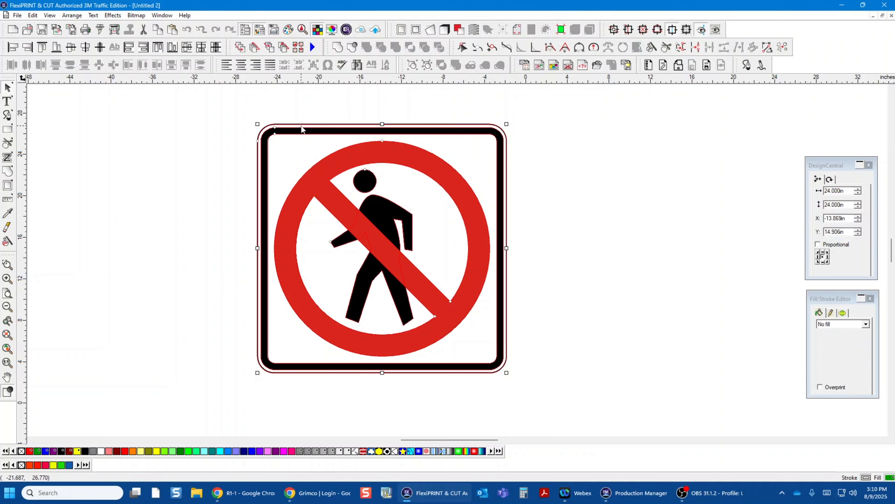
click(115, 30)
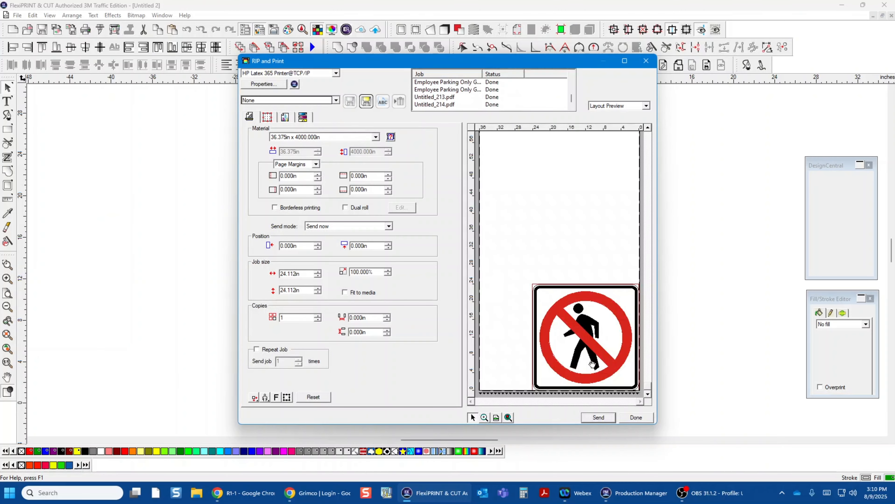
click(643, 421)
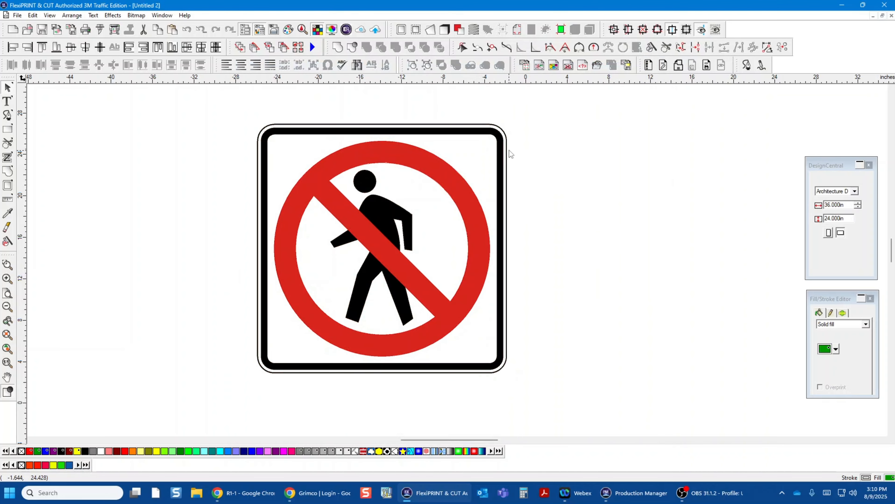
Step: Ungroup the complete sign and its nested group so the outer outline is a separate object
click(509, 150)
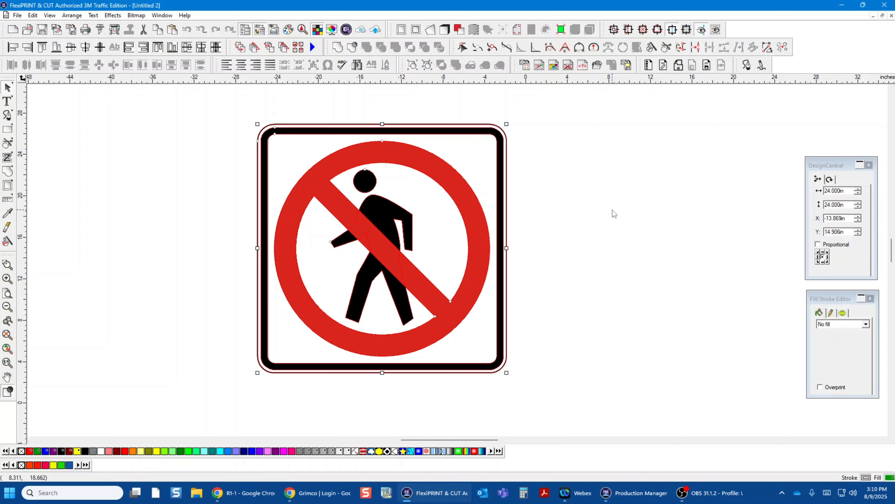
click(428, 65)
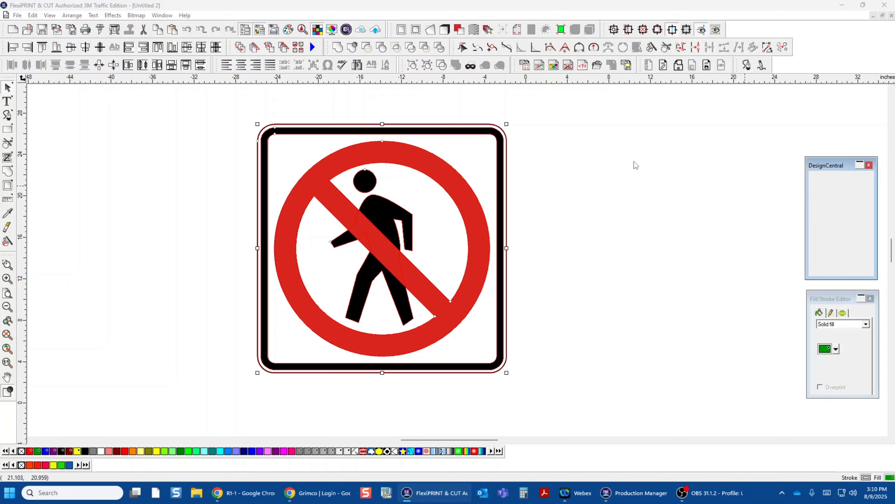
click(511, 146)
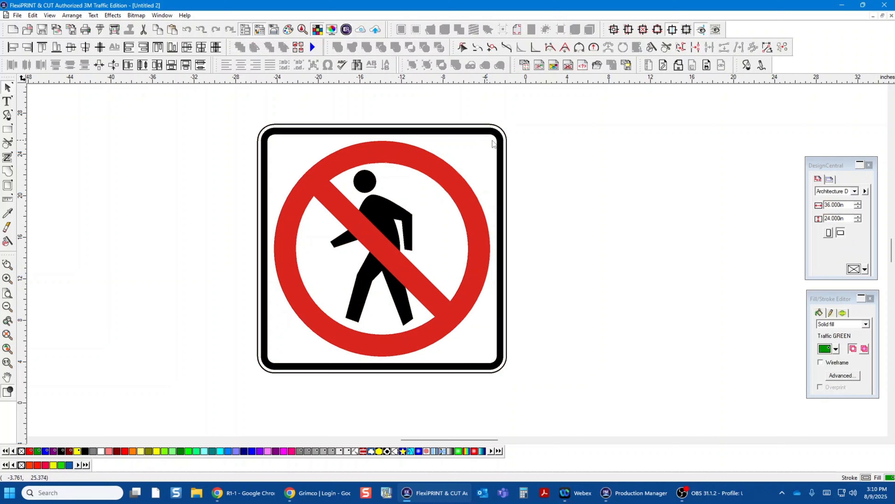
click(508, 148)
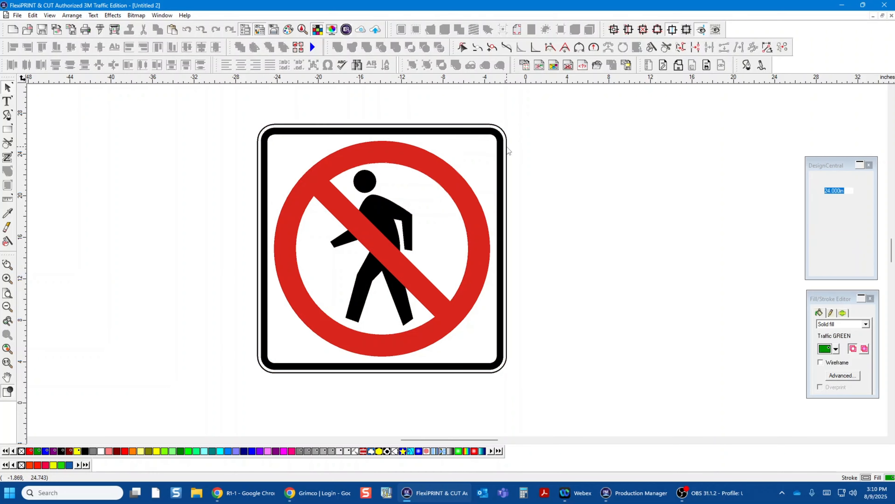
click(427, 65)
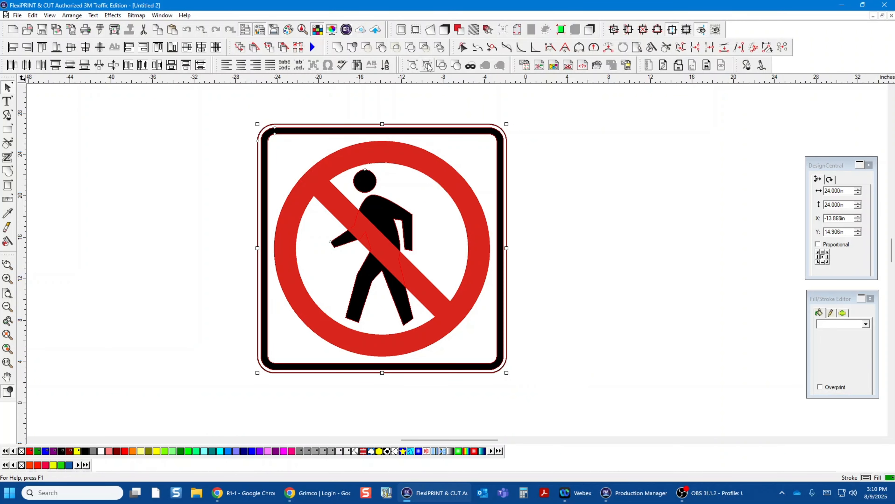
click(512, 156)
Step: Enlarge only the sign's outer outline to 24.3 in wide and 24.3 in high
click(507, 155)
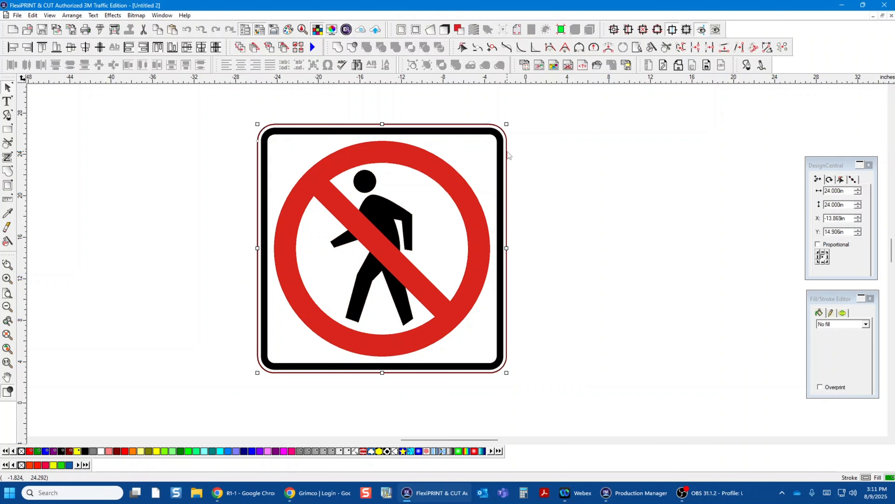
click(858, 190)
click(858, 190)
click(858, 190)
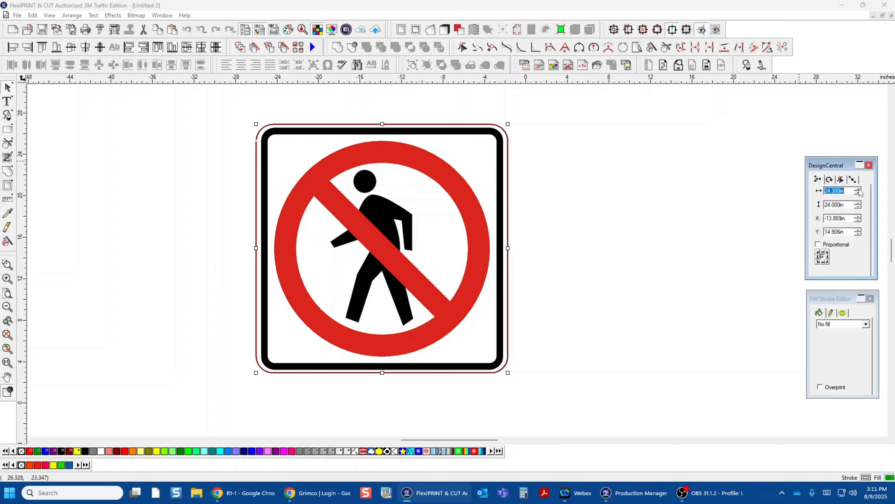
click(858, 203)
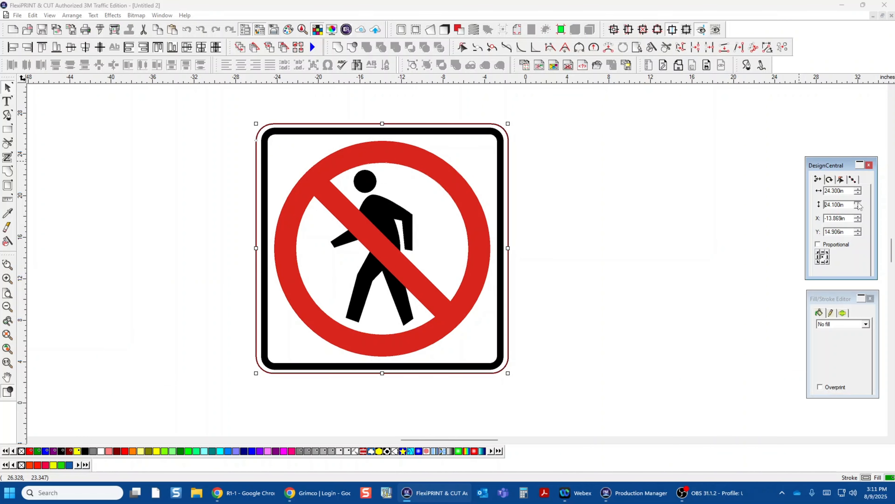
click(858, 203)
click(857, 204)
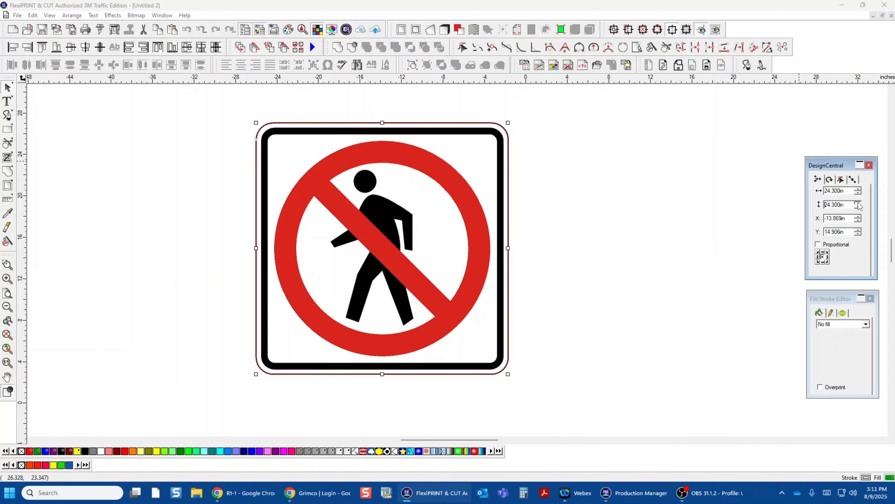
click(585, 158)
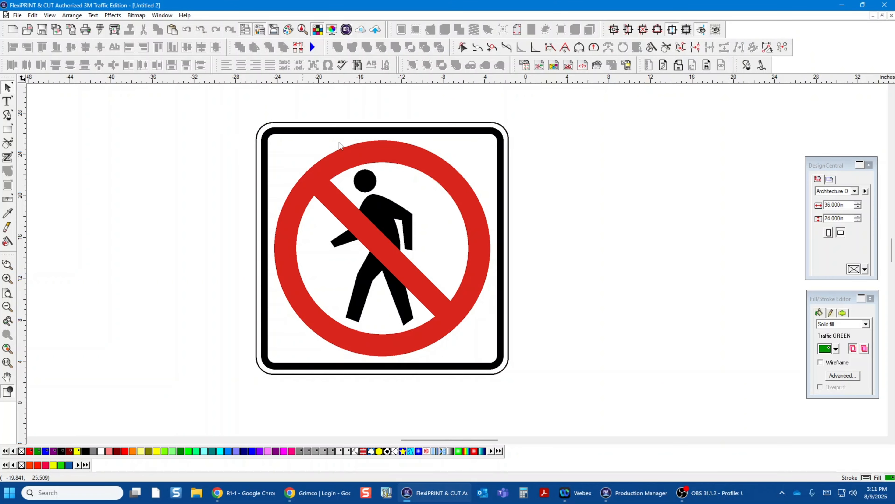
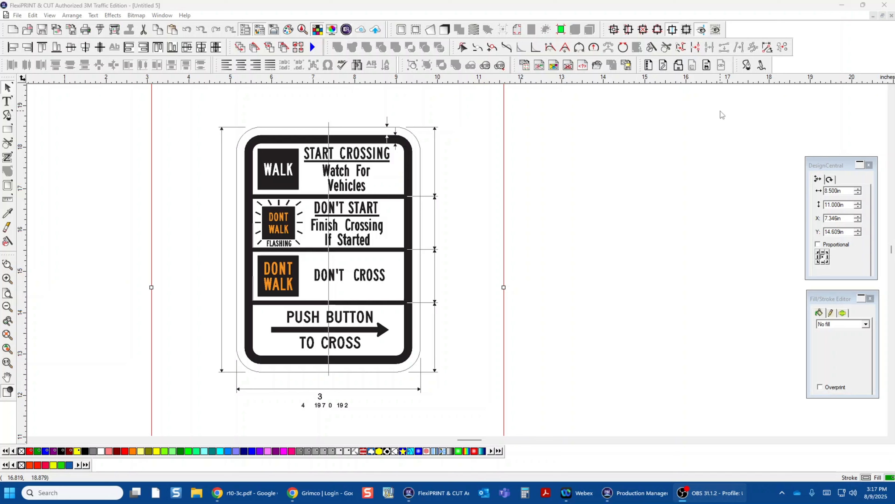
Step: Unmask the imported pedestrian signal sign artwork and delete the black page-size rectangle covering it
click(575, 177)
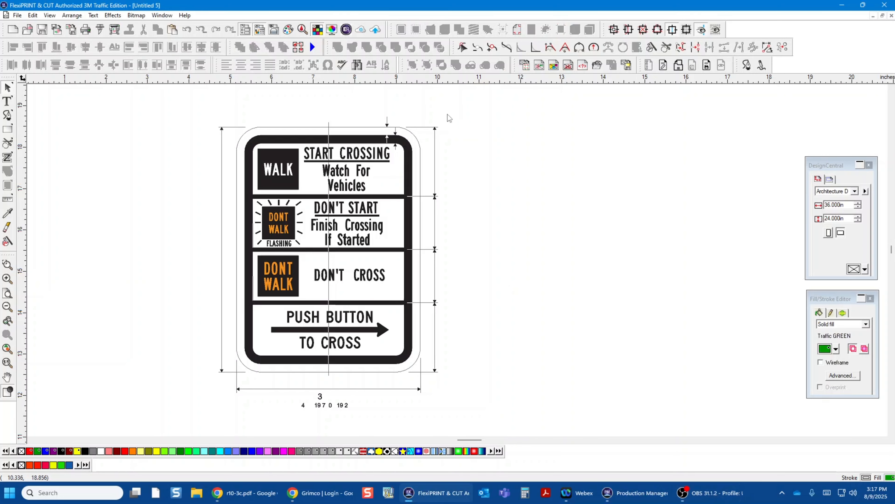
click(409, 154)
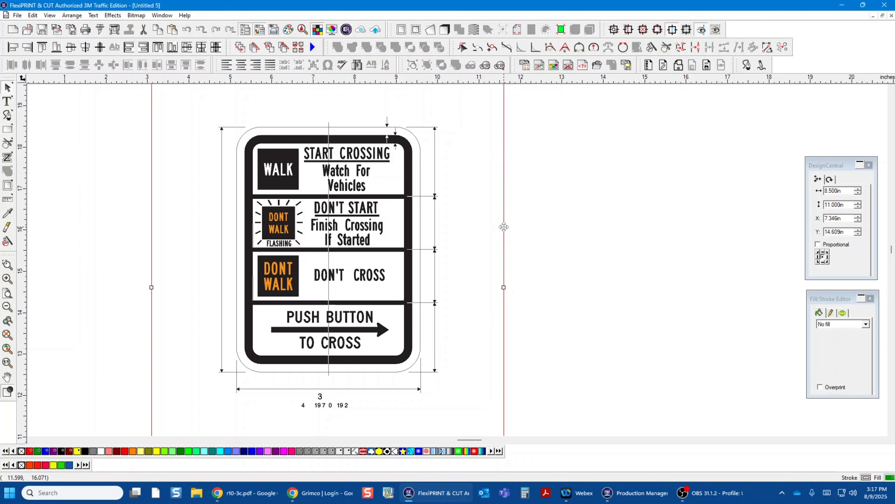
right_click(505, 230)
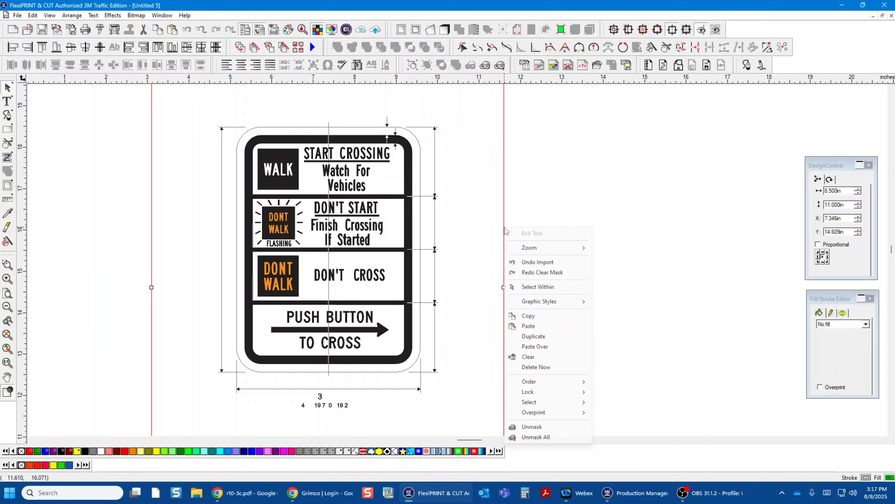
click(535, 428)
click(549, 219)
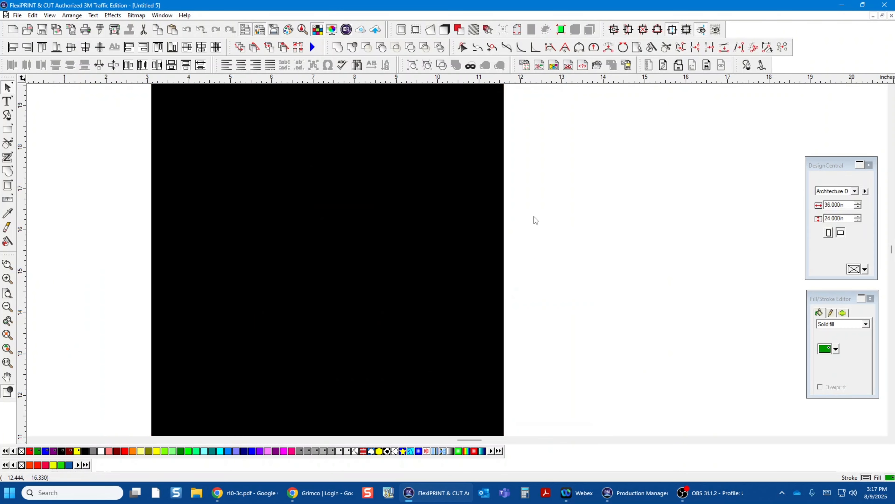
click(504, 213)
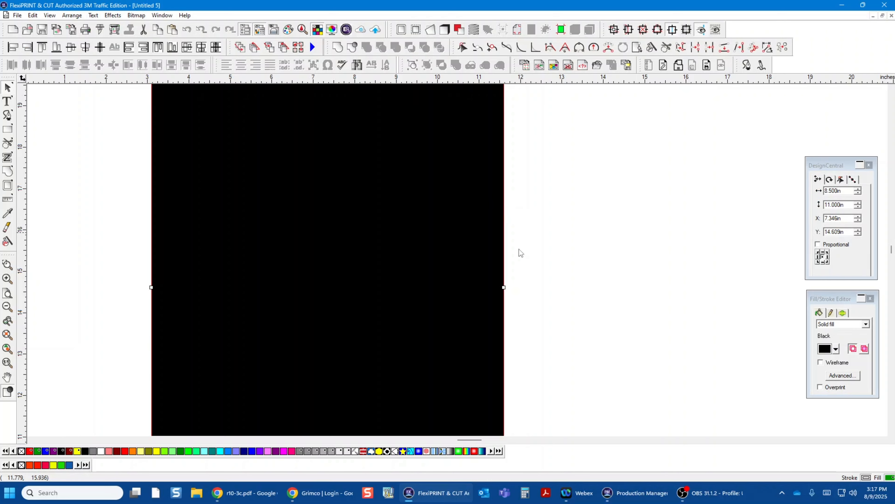
key(ctrl+z)
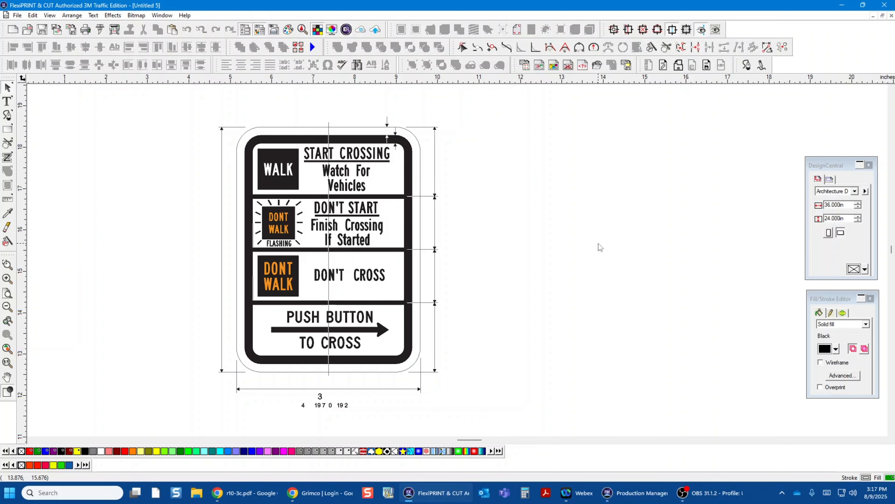
Step: Ungroup the artwork and delete the width dimension and all the stray number text below the sign
scroll(597, 352, down, 2)
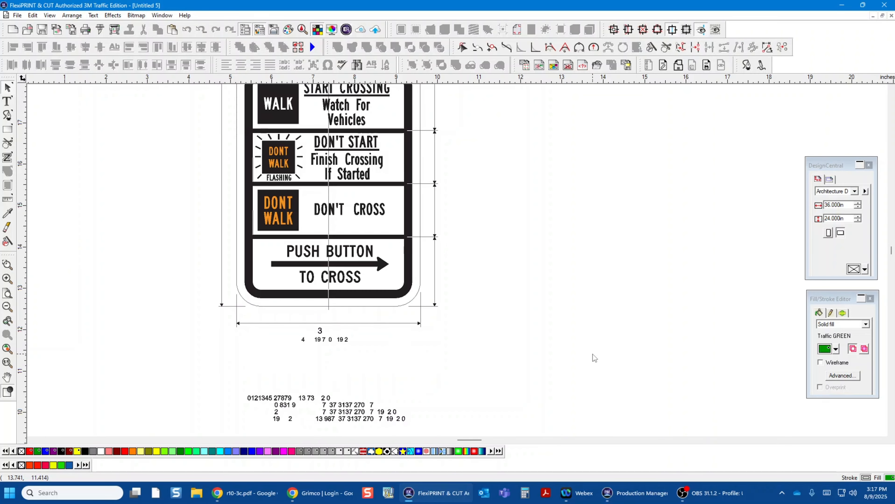
scroll(593, 355, down, 2)
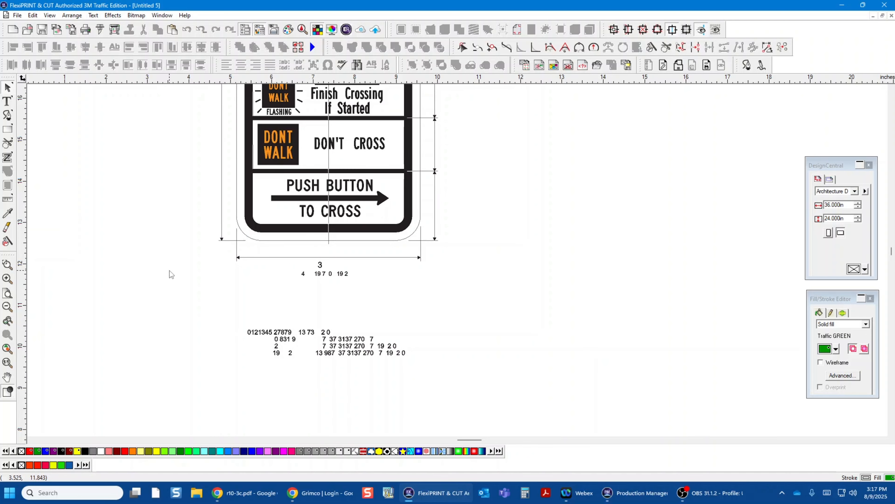
drag(174, 263, 515, 365)
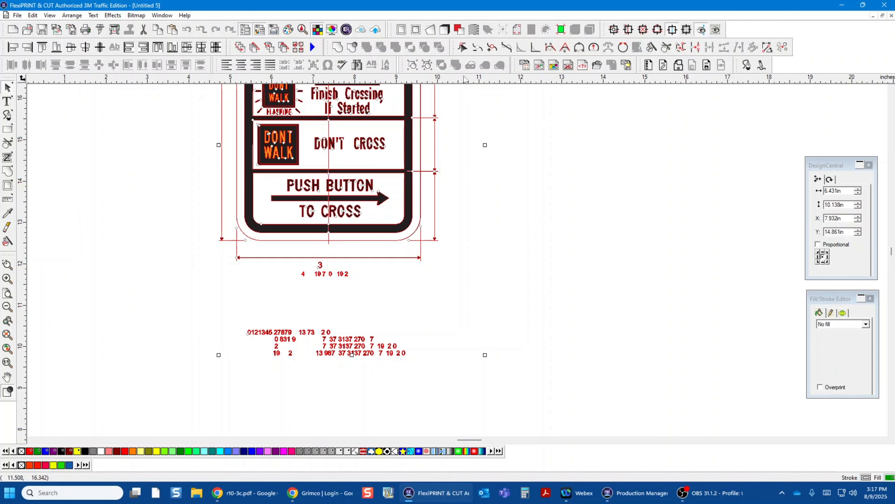
click(427, 65)
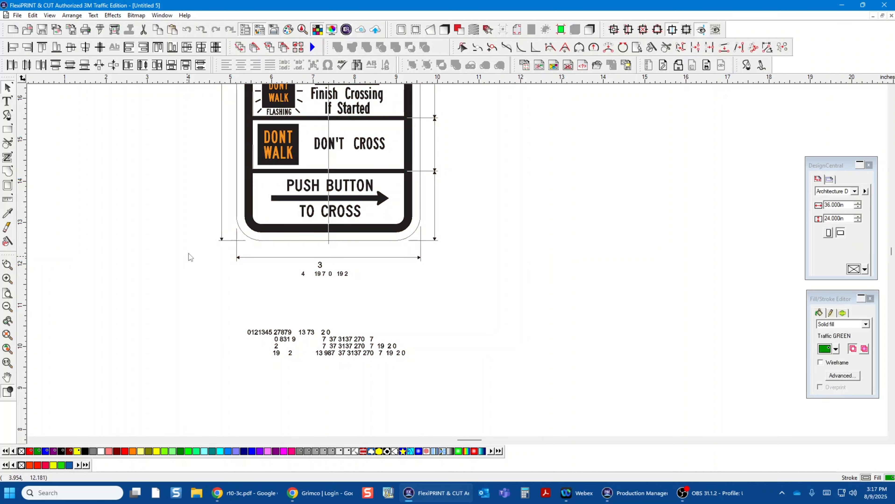
mouse_move(190, 255)
mouse_down()
mouse_move(457, 373)
mouse_move(515, 382)
mouse_up()
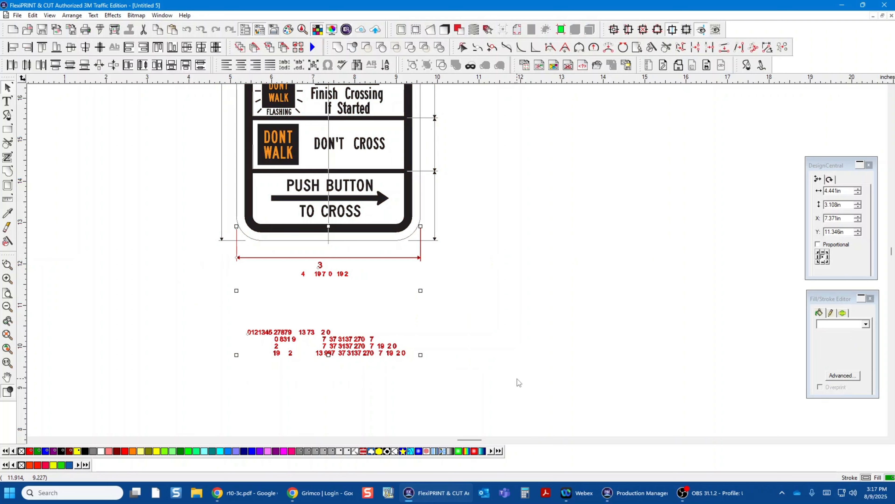
key(Delete)
Step: Delete the stray "3" above the sign and the chain of height dimensions along its right side
scroll(627, 339, up, 5)
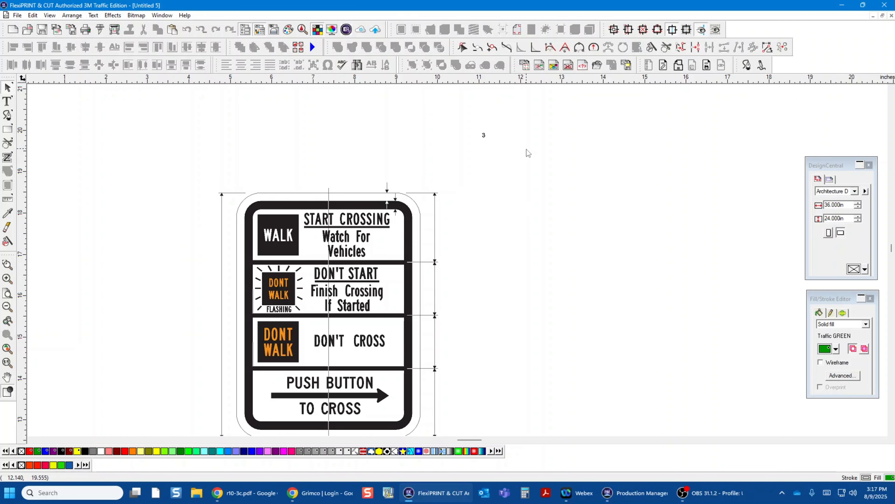
drag(457, 112, 515, 172)
key(Delete)
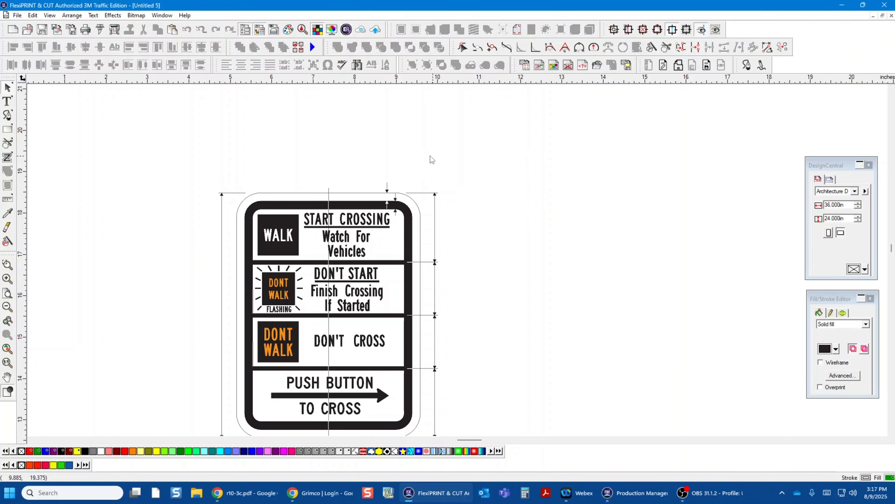
drag(429, 151, 464, 430)
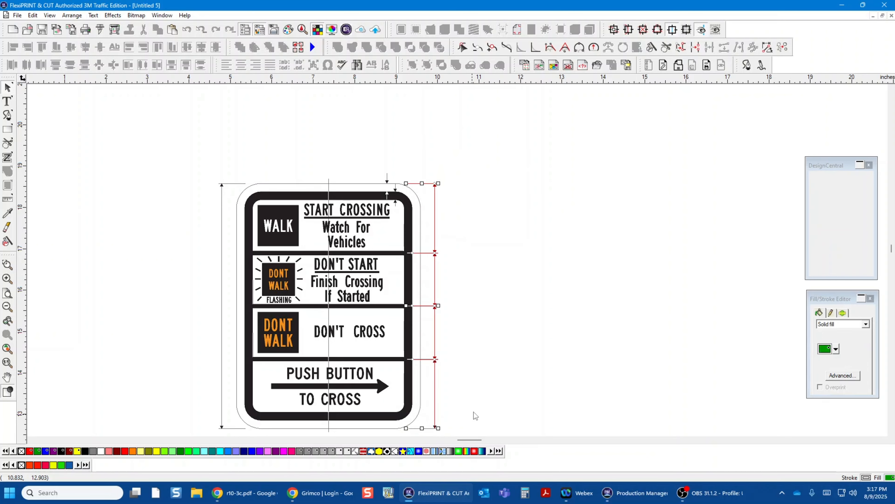
key(Delete)
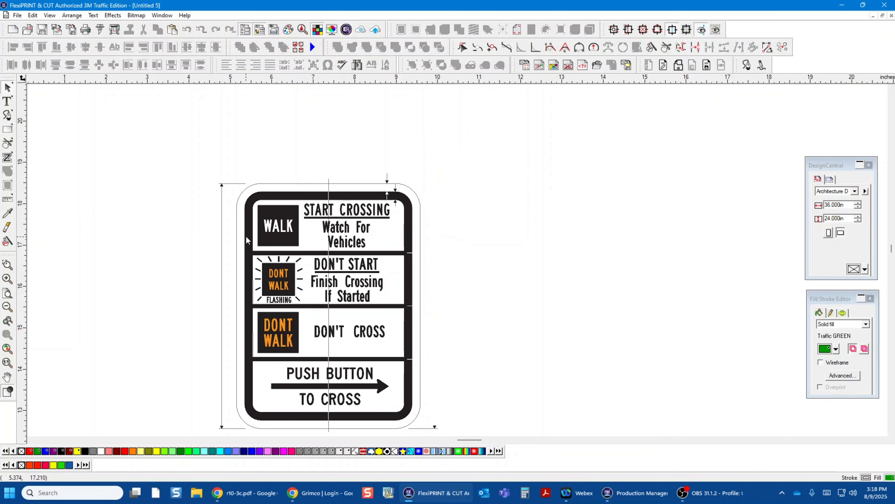
Step: Delete the left height dimension line with its upper arrowhead, and the centre line segment above the sign's top border
click(222, 214)
key(Delete)
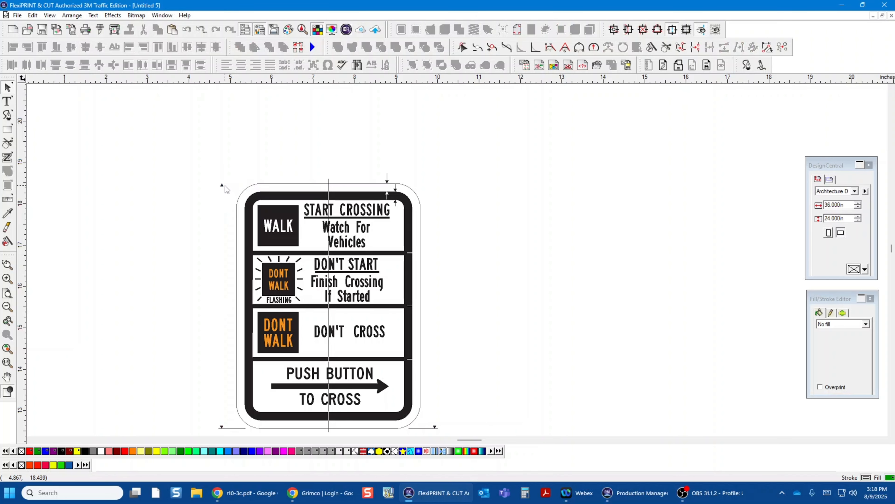
click(222, 185)
key(Delete)
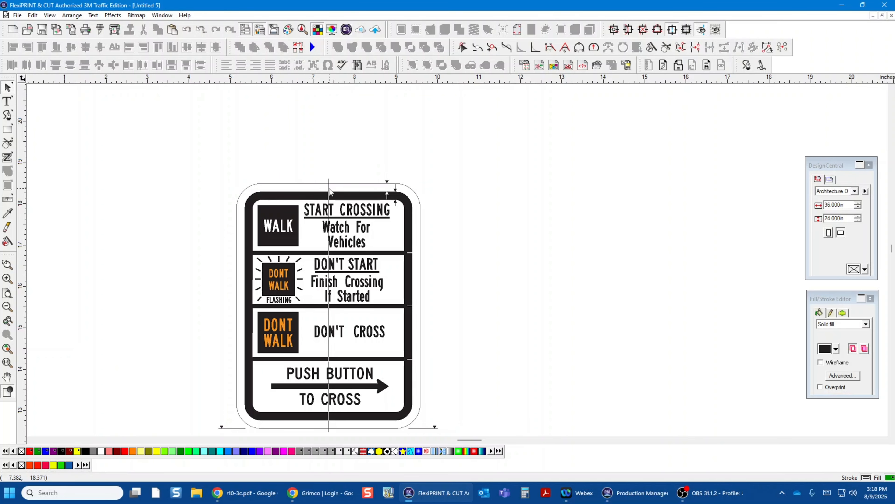
click(329, 188)
key(Delete)
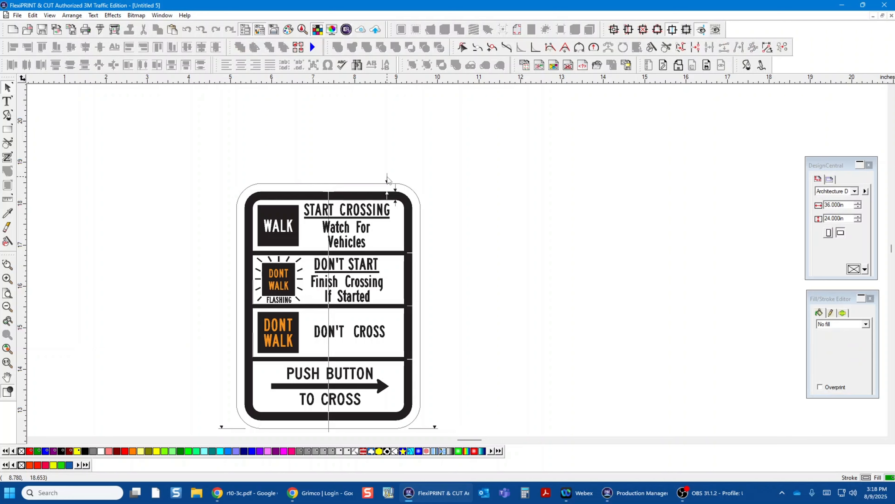
Step: Delete the border-width dimension arrowheads and their short lines near the sign's upper-right corner
click(396, 191)
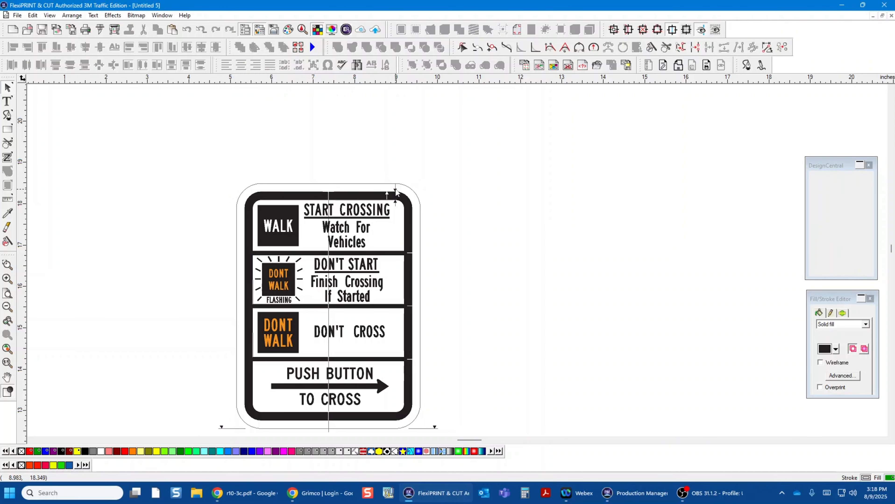
key(Delete)
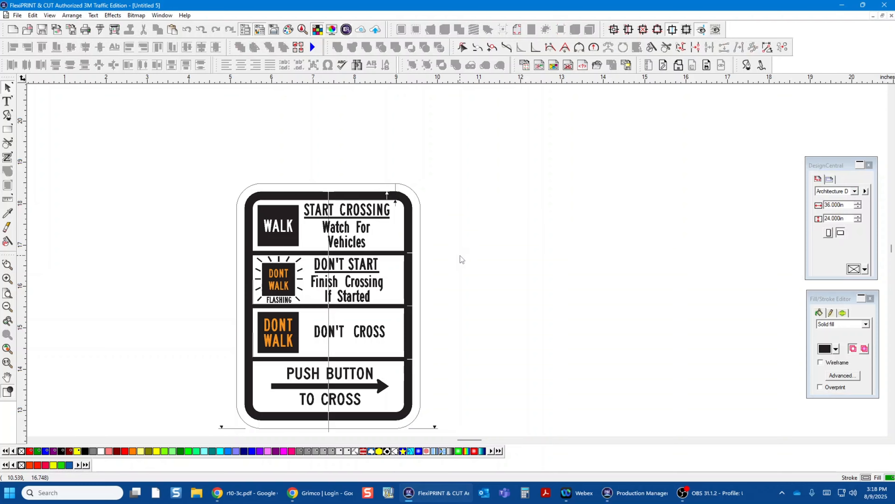
scroll(460, 256, up, 3)
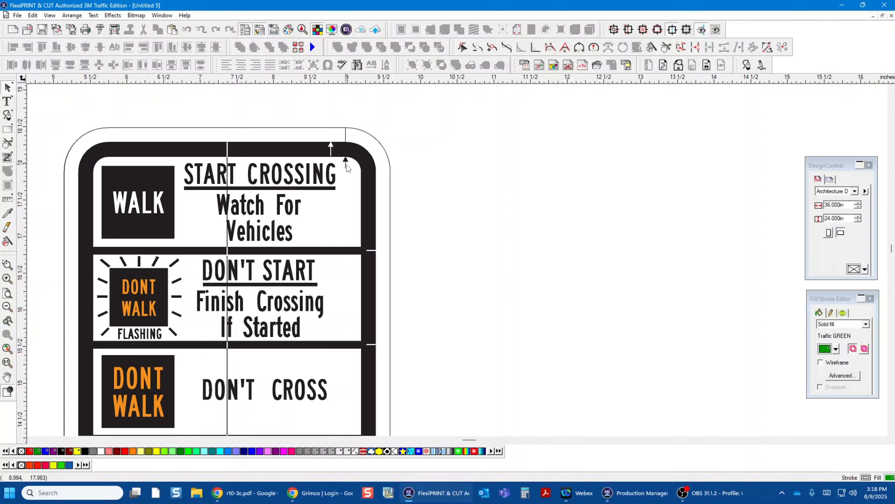
click(346, 164)
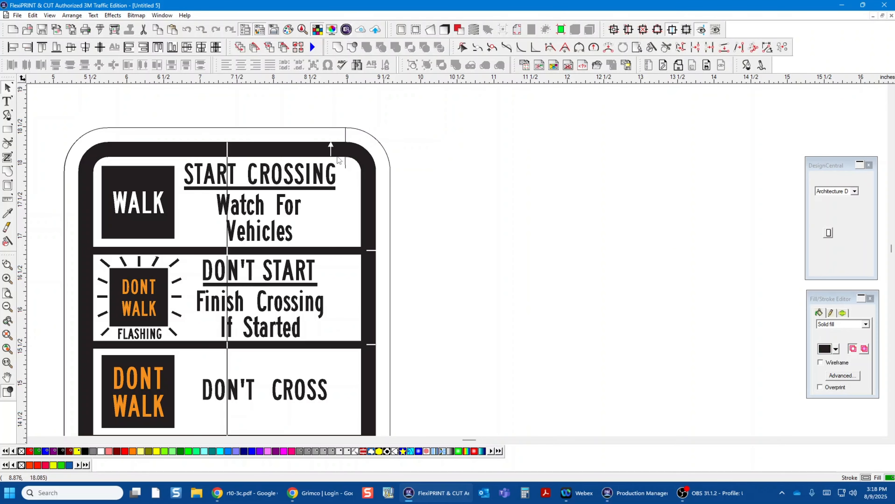
click(330, 145)
key(Delete)
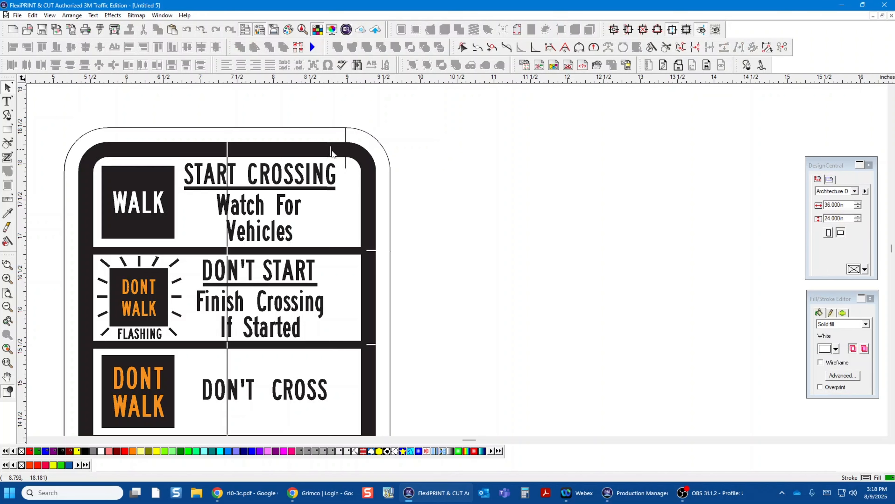
click(330, 151)
key(Delete)
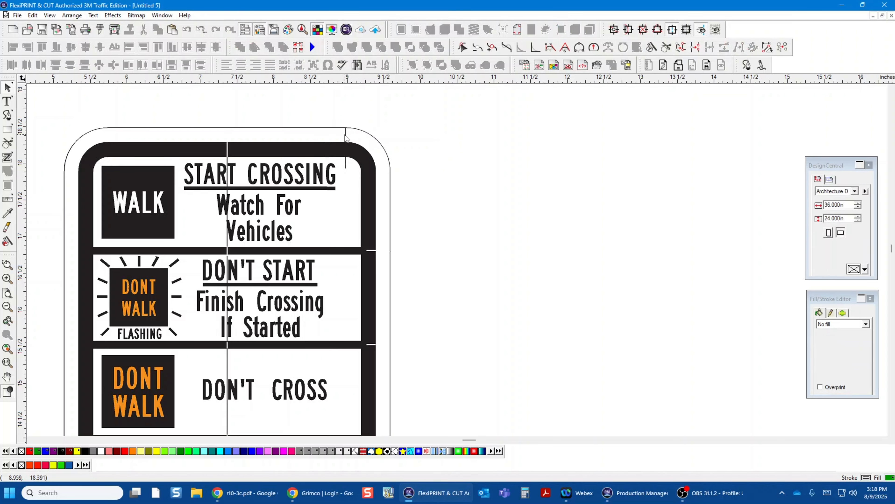
click(346, 138)
key(Delete)
Step: Delete the upper white tick in the right border and the centre line segments through the START CROSSING panel and top border
click(359, 254)
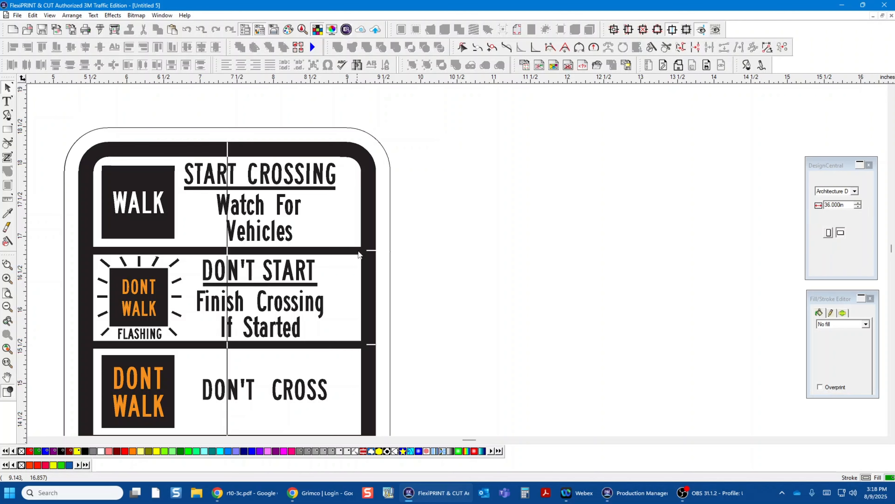
key(Delete)
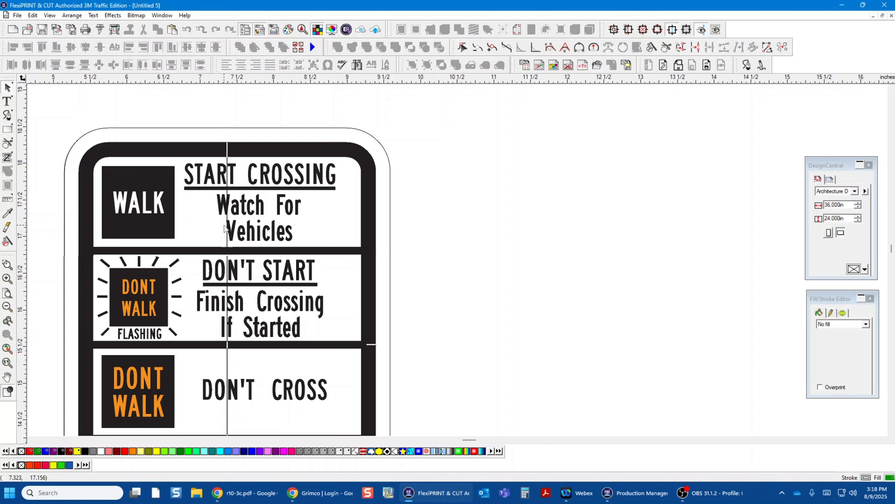
click(227, 239)
key(Delete)
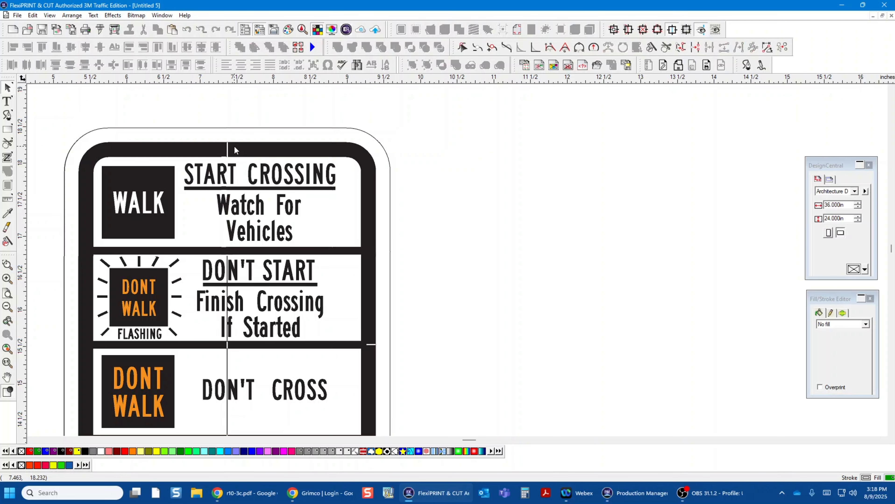
click(227, 151)
key(Delete)
Step: Delete the centre line segment through the DON'T CROSS panel and the two remaining white ticks in the right border
scroll(264, 245, down, 4)
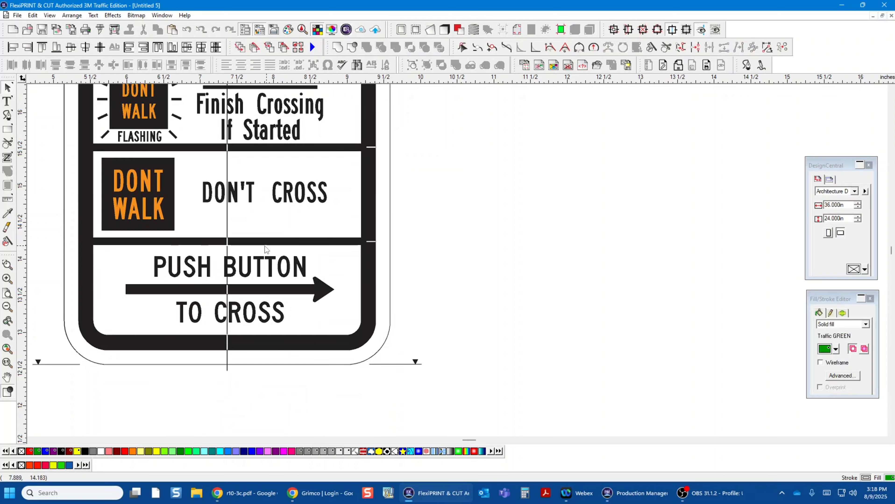
click(226, 162)
key(Delete)
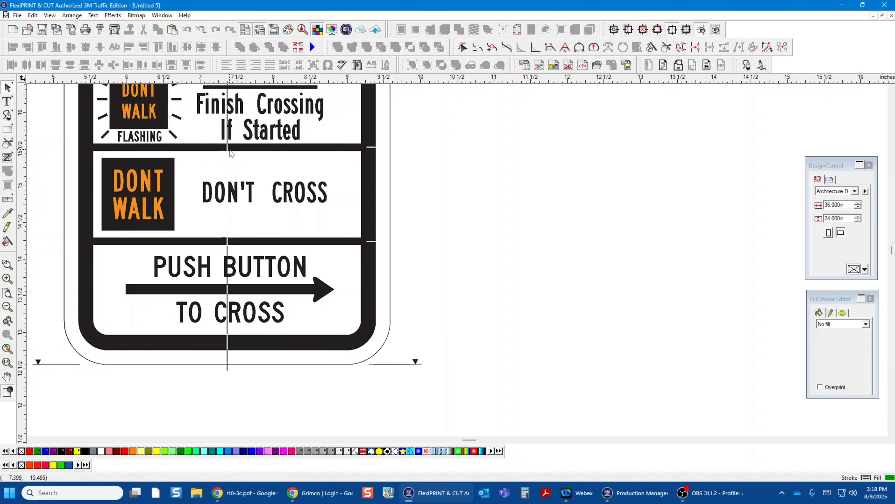
click(370, 147)
key(Delete)
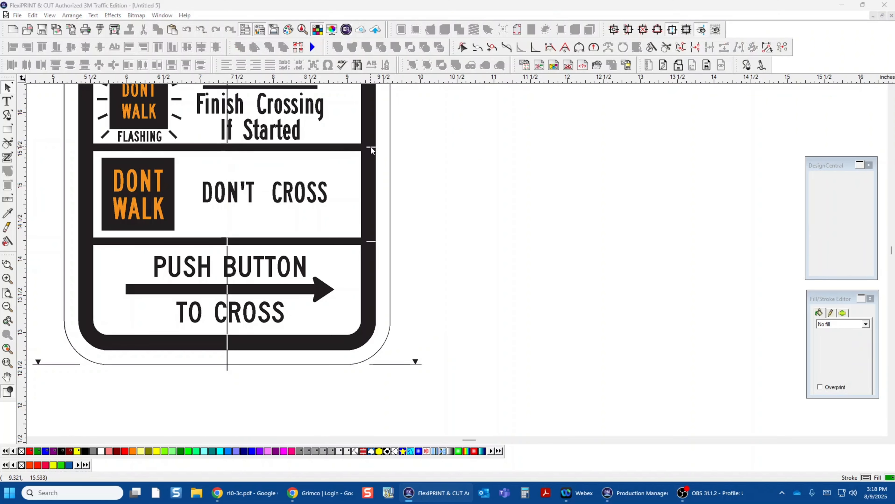
click(370, 241)
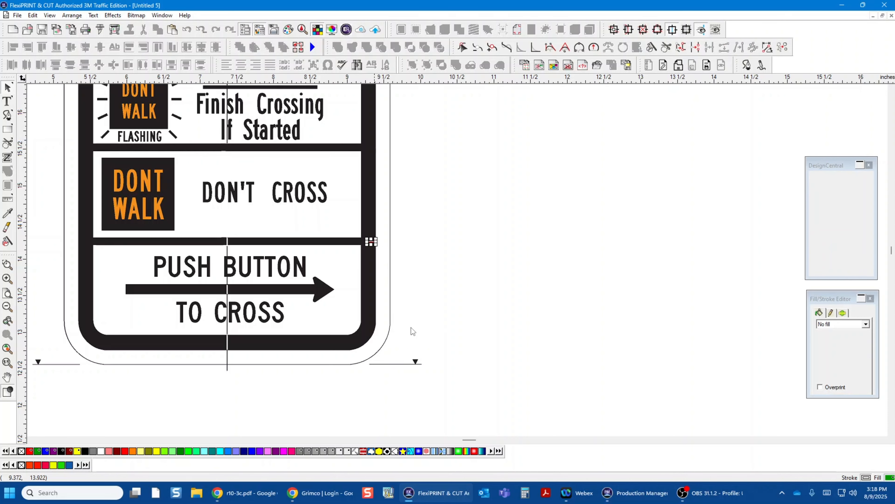
key(Delete)
Step: Delete the leftover dimension lines and arrowheads at both ends of the sign's bottom edge
drag(415, 344, 435, 386)
key(Delete)
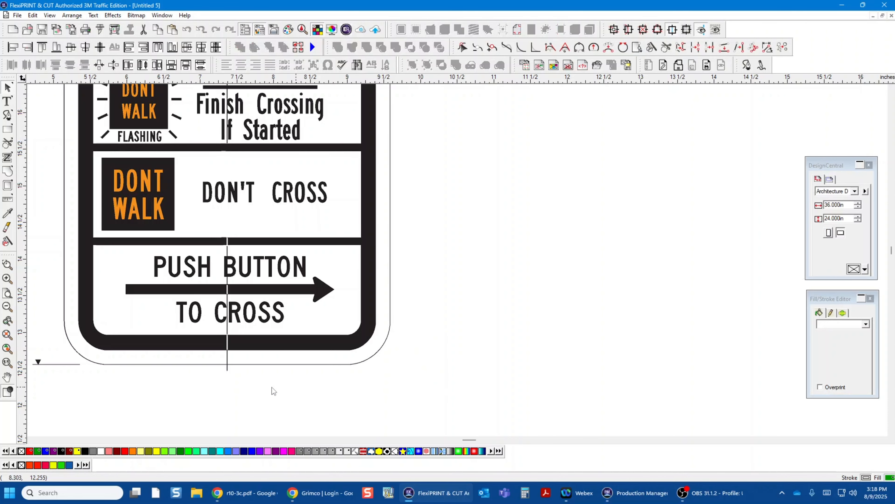
drag(49, 362, 35, 388)
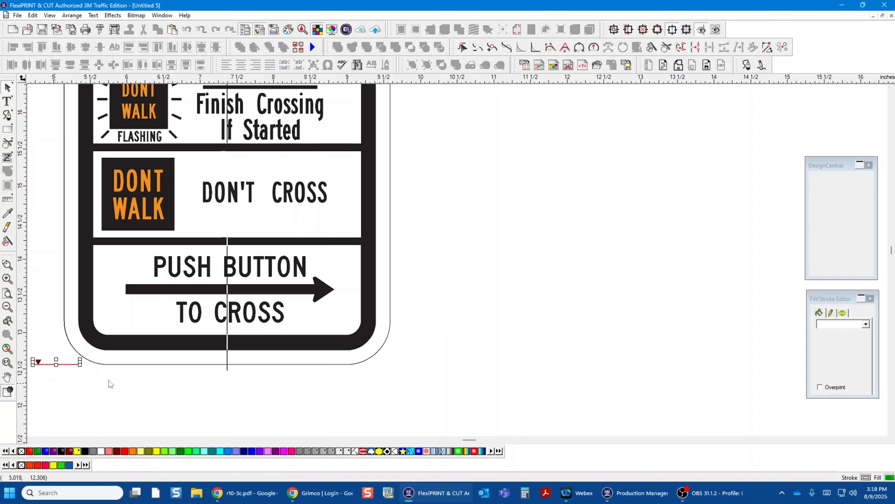
key(Delete)
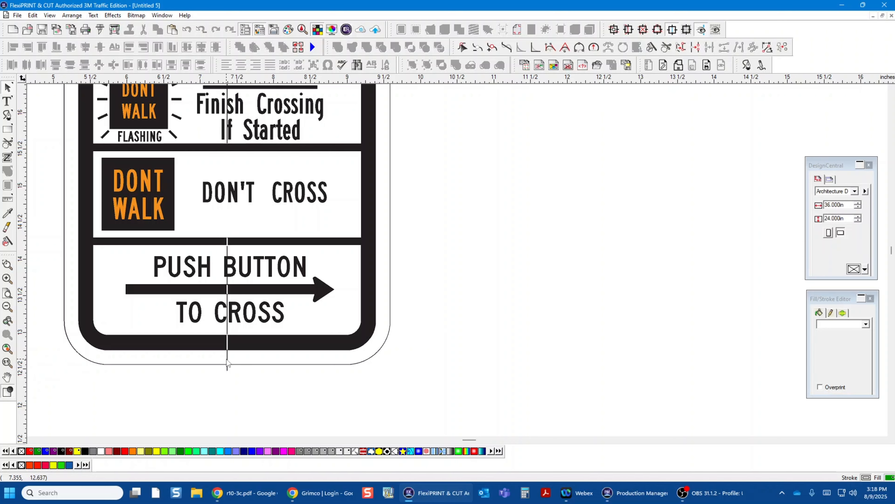
Step: Delete the centre line segments below the sign's edge, through the bottom border and through the PUSH BUTTON panel
click(227, 360)
key(Delete)
click(227, 336)
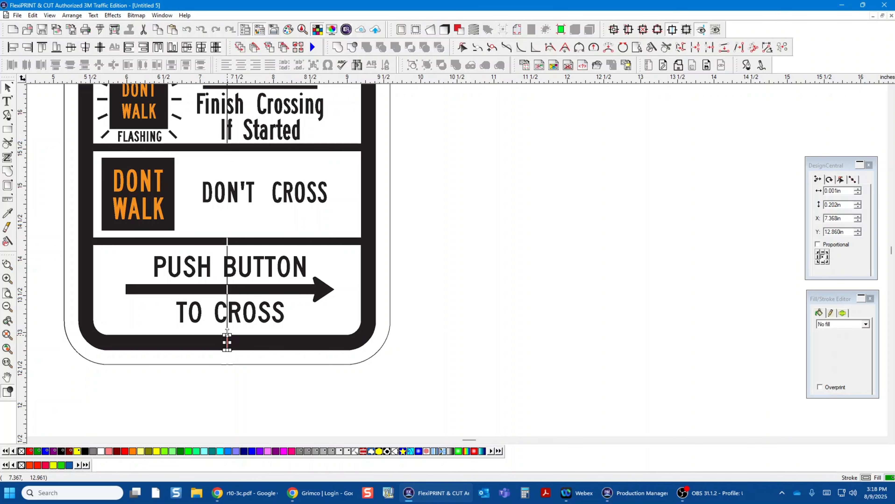
key(Delete)
click(227, 289)
key(Delete)
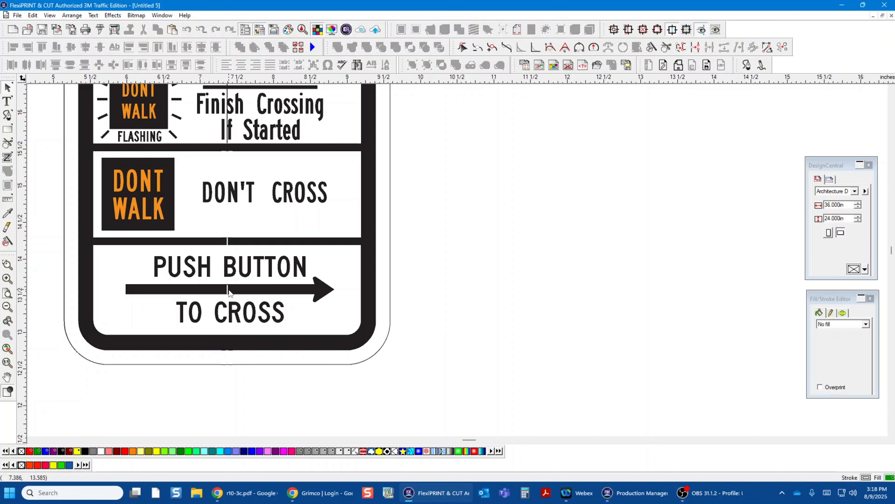
Step: Delete the white centre line ticks in the arrow and in the divider above the PUSH BUTTON panel
click(228, 289)
key(Delete)
click(227, 241)
key(Delete)
Step: Delete the centre line segment running through the DON'T START panel
scroll(244, 223, up, 5)
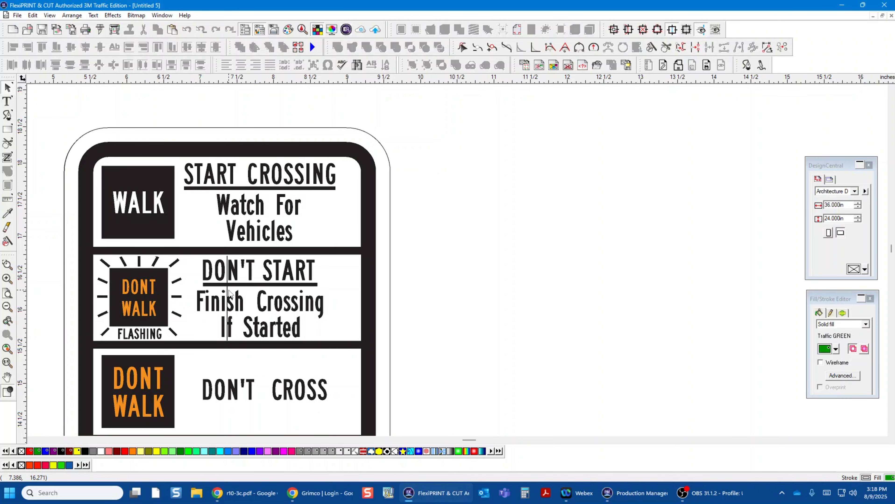
click(227, 292)
key(Delete)
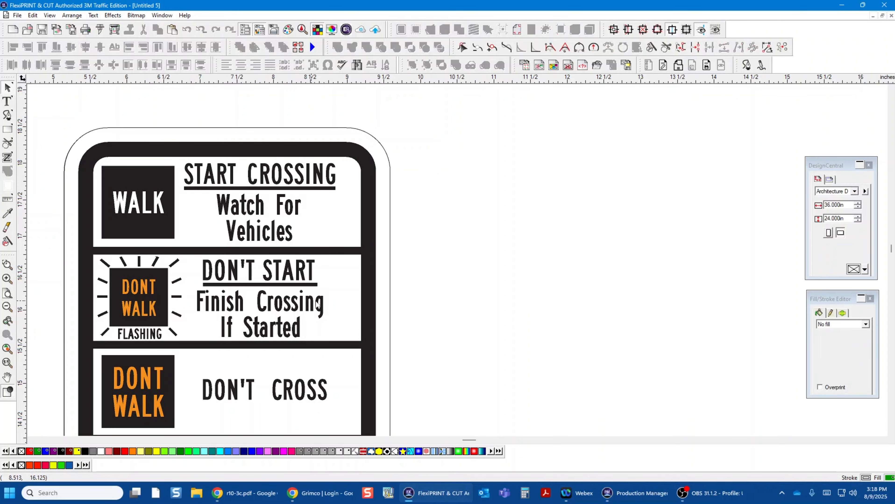
scroll(538, 303, down, 5)
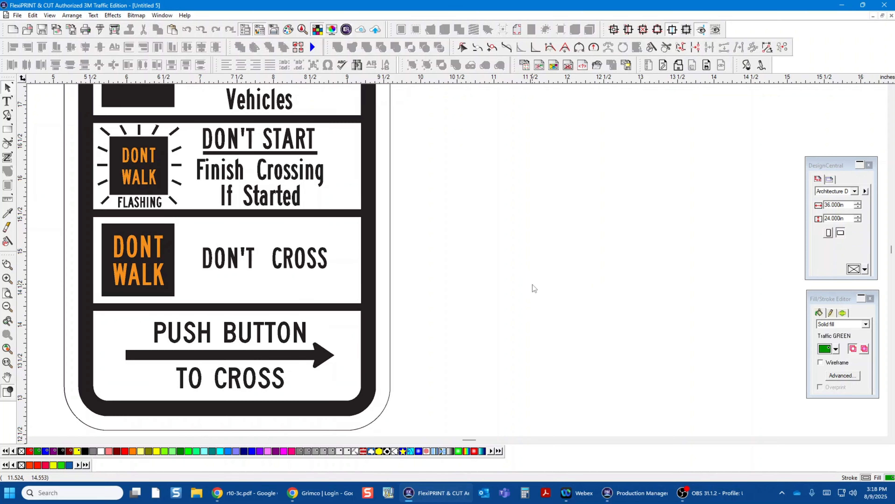
scroll(533, 289, down, 2)
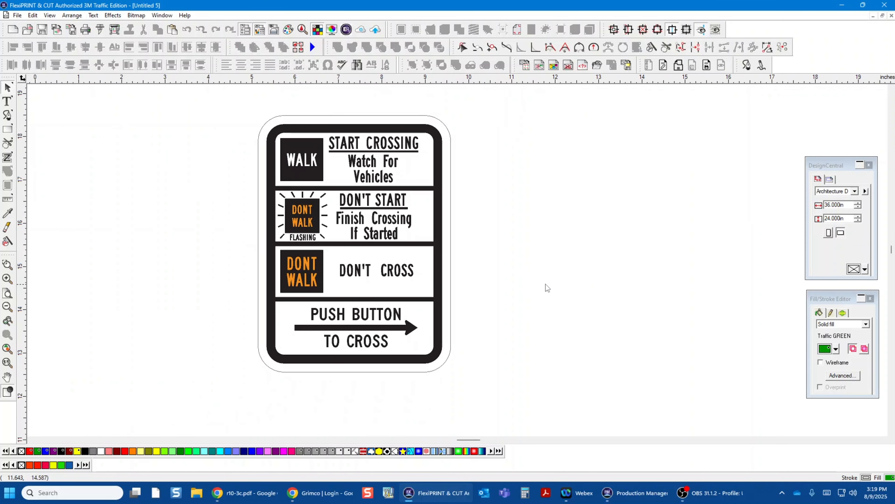
Step: Group the sign's complete artwork together with its outer outline
click(450, 217)
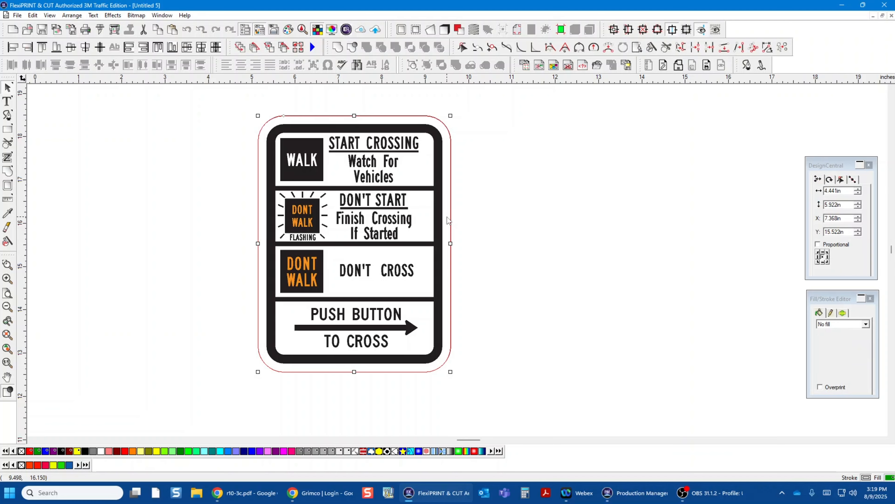
click(524, 271)
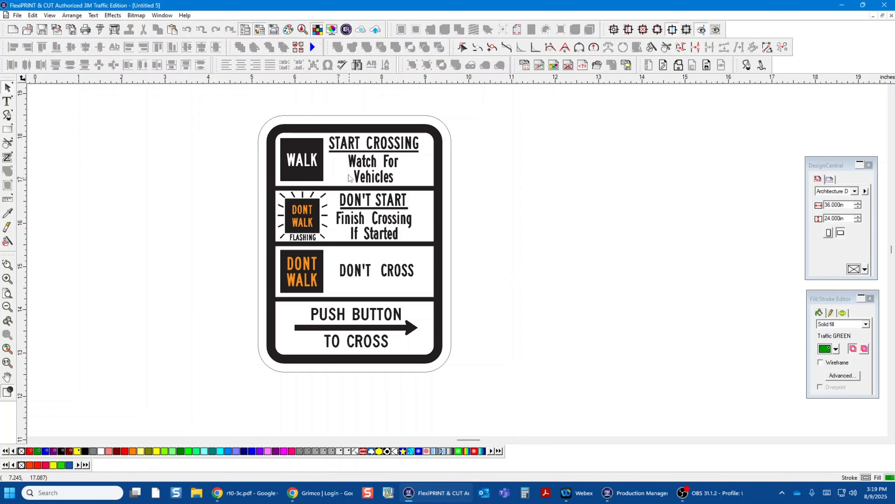
drag(207, 102, 586, 406)
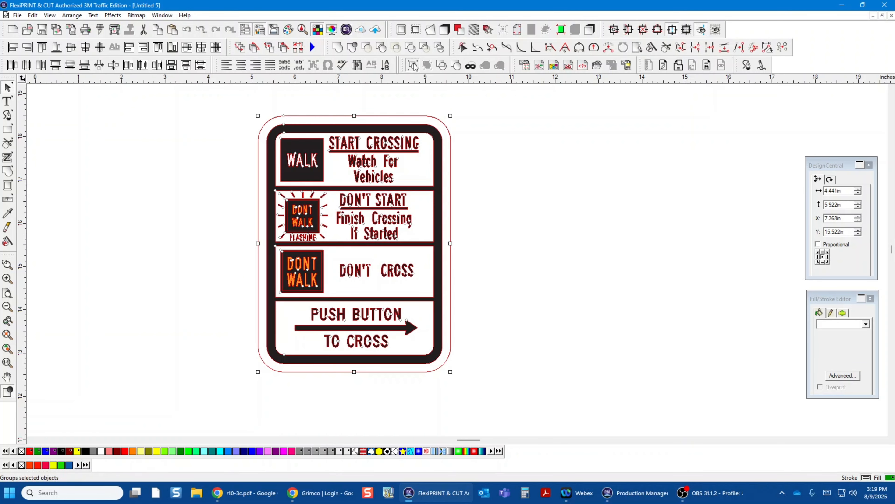
click(583, 226)
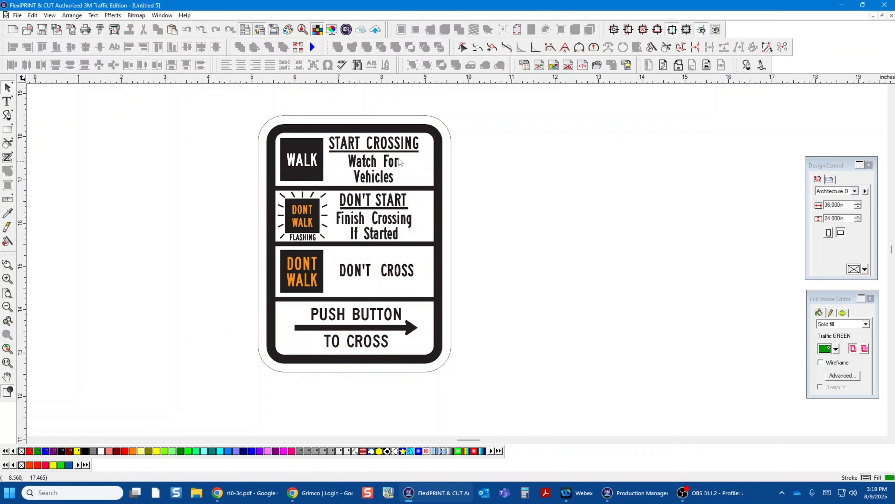
Step: Resize the grouped sign to 9 inches wide and 12 inches high
click(390, 128)
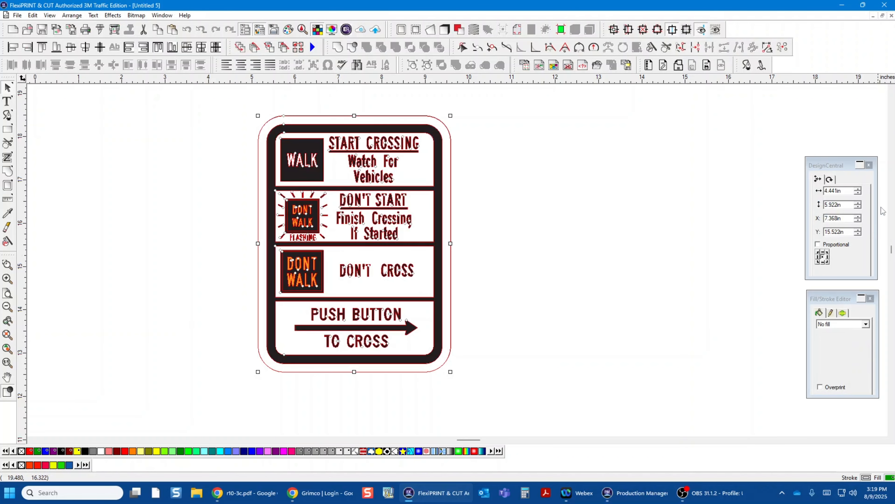
click(845, 193)
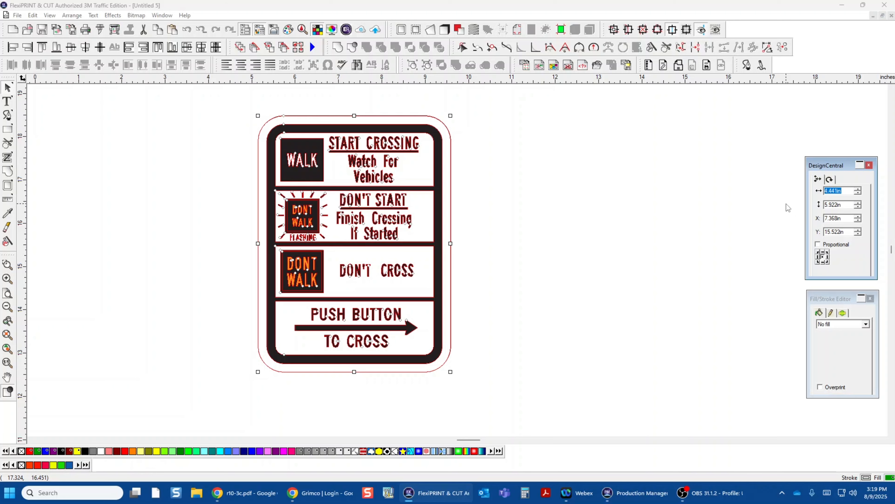
text(9)
click(844, 204)
text(12)
key(Return)
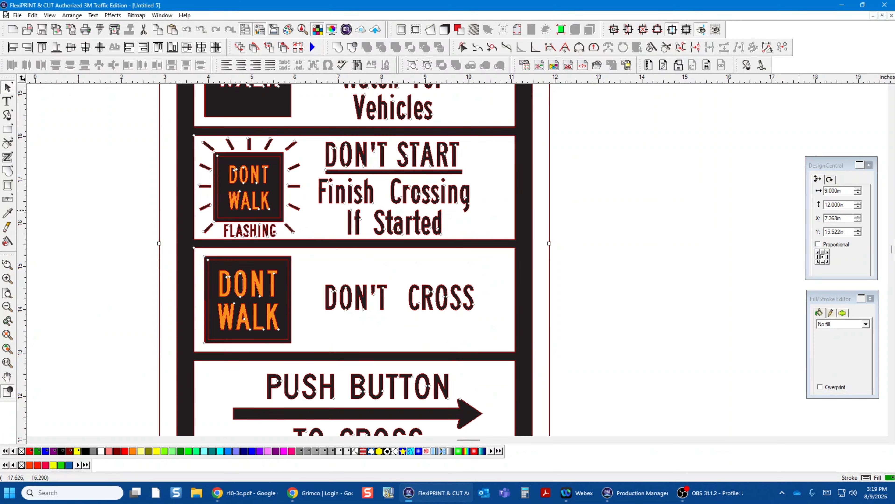
click(670, 336)
scroll(670, 335, down, 3)
scroll(631, 259, down, 3)
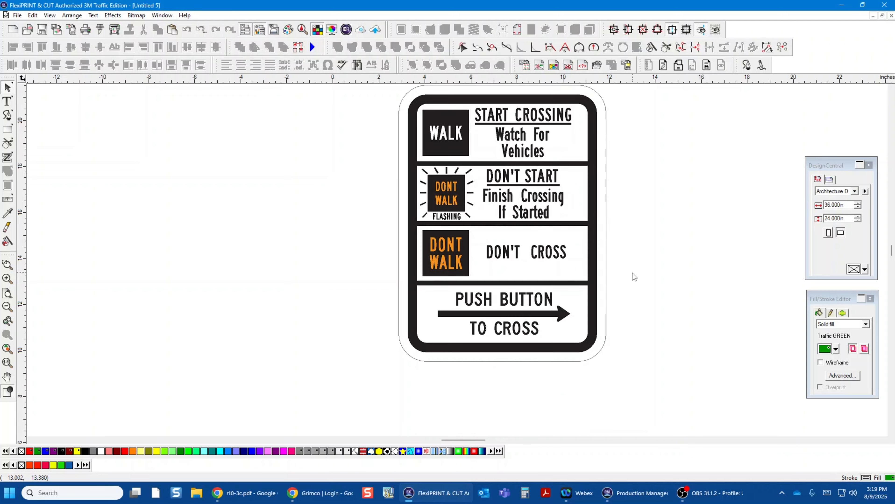
Step: Ungroup the resized sign so that its outer outline can be edited separately
scroll(628, 270, up, 3)
click(607, 249)
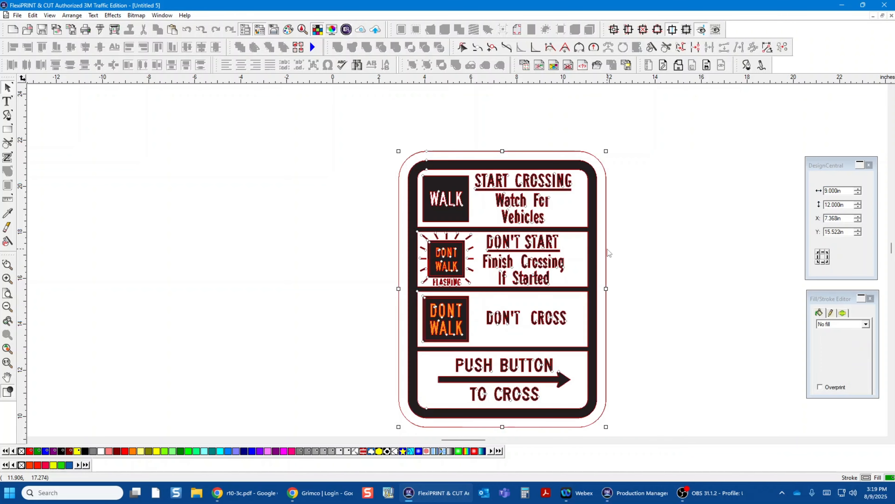
click(426, 66)
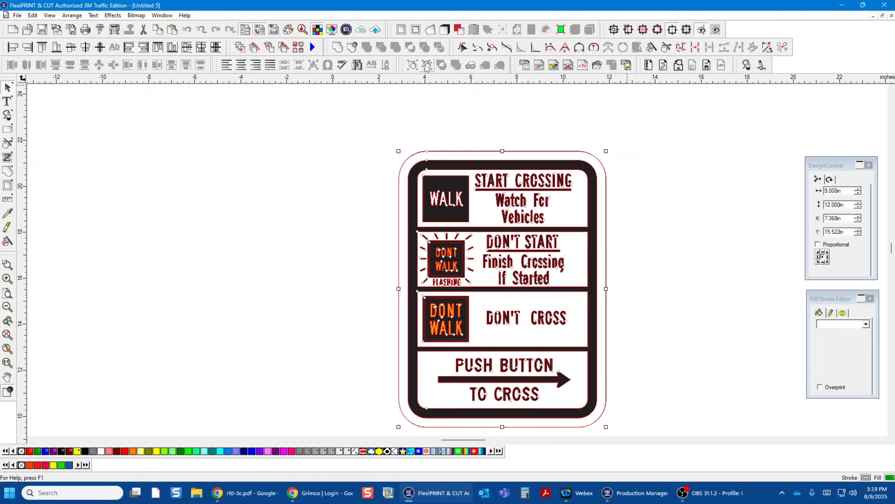
click(471, 101)
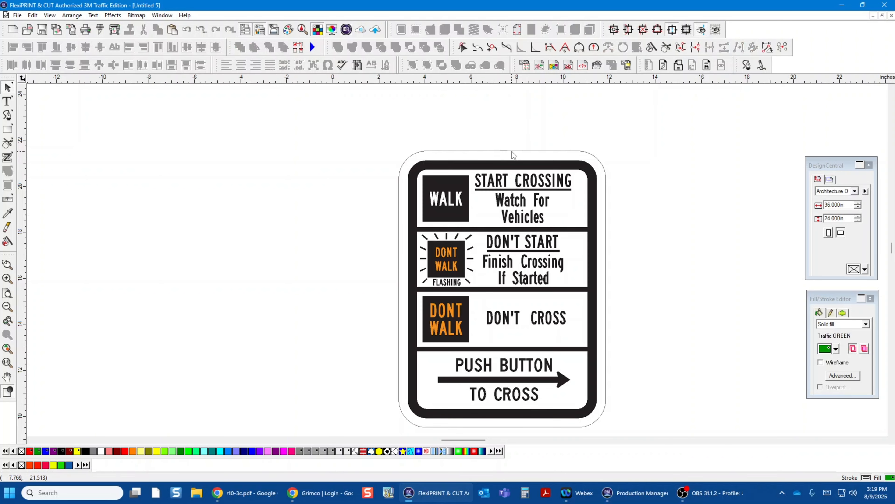
Step: Resize only the sign's outer outline to 9.250 inches wide and 12.250 inches high
click(511, 151)
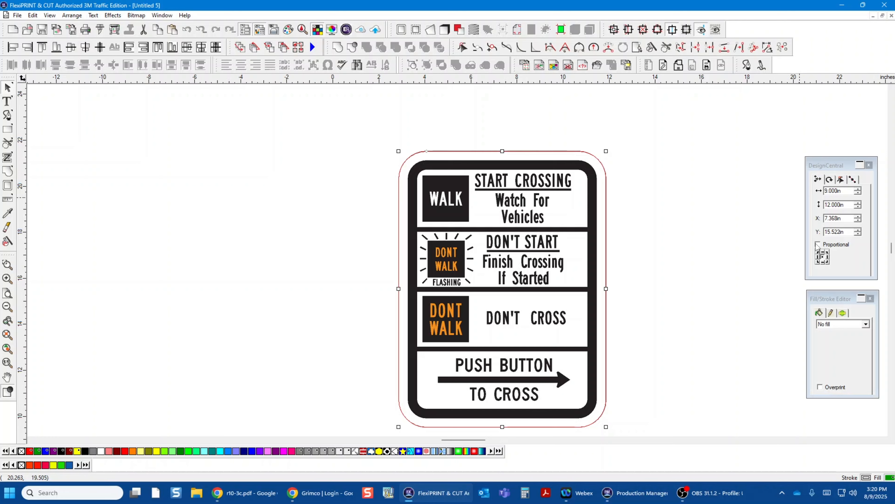
click(819, 192)
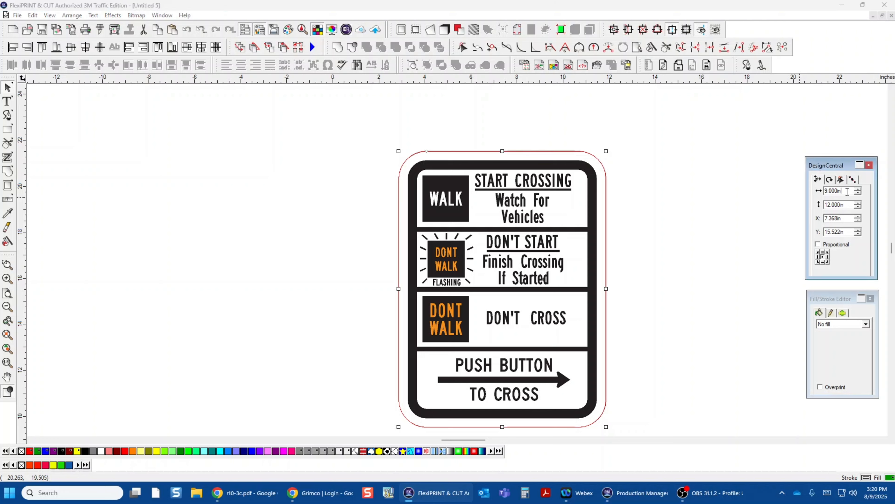
text(9.250)
key(Tab)
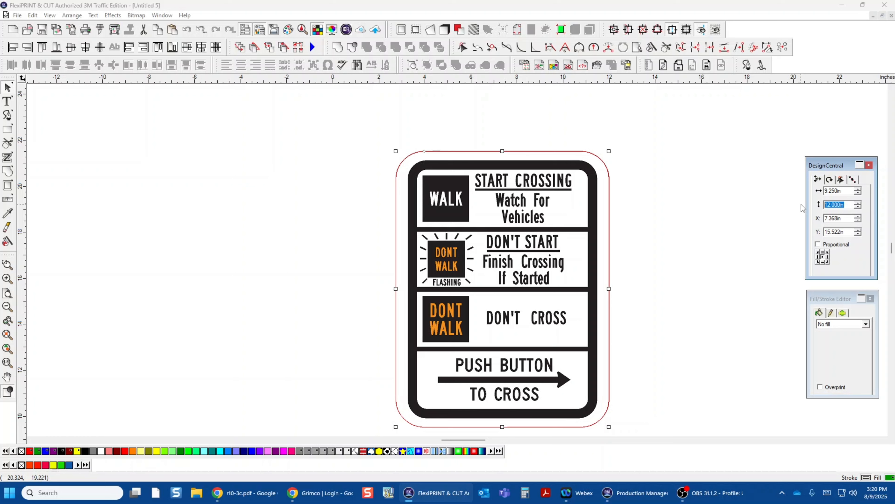
text(12.)
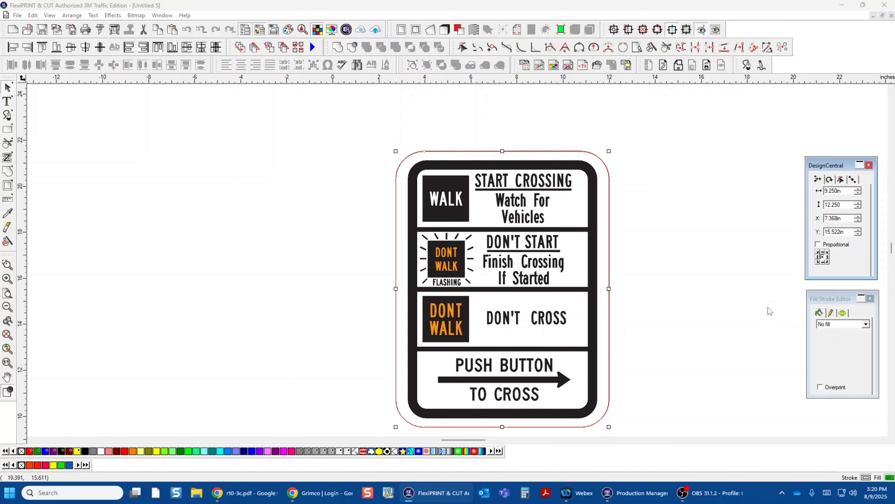
click(717, 226)
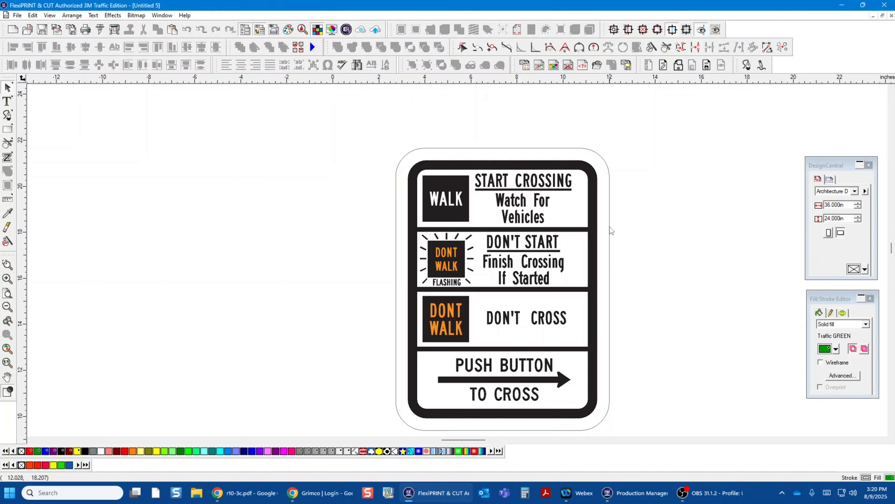
Step: Try filling the sign's outer outline with the grey CutContour3 colour, and undo the fill
click(610, 218)
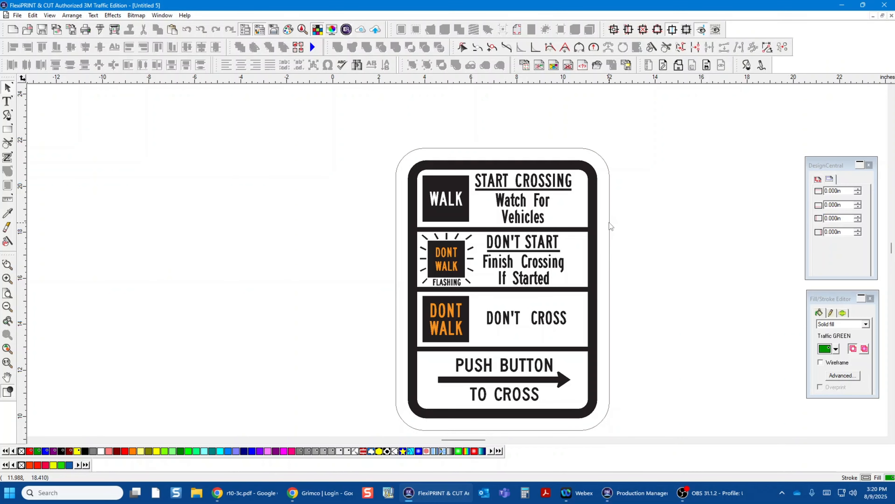
click(610, 220)
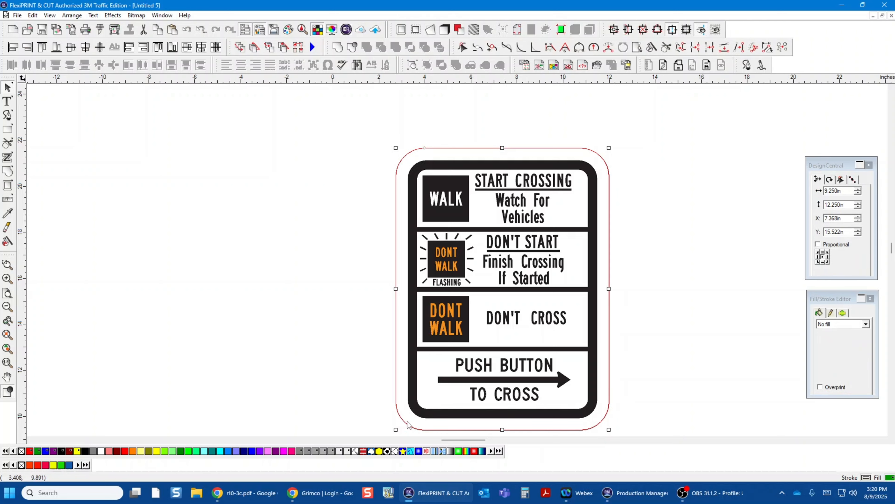
click(324, 452)
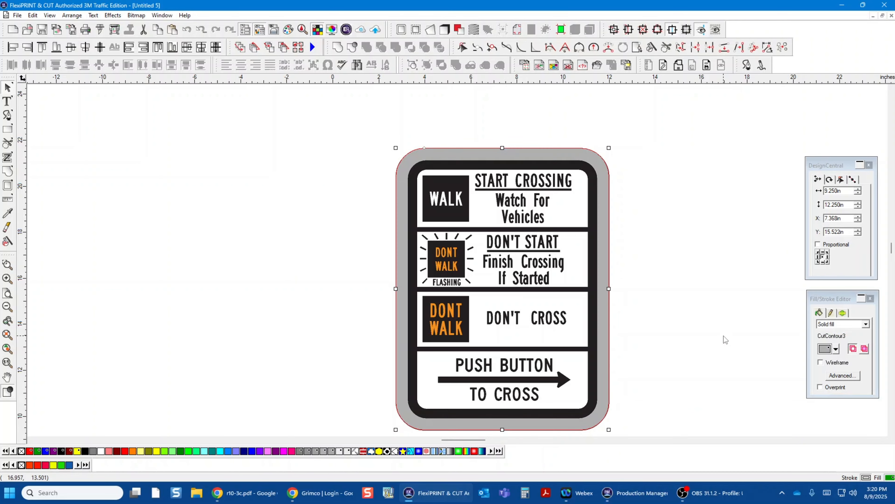
key(ctrl+z)
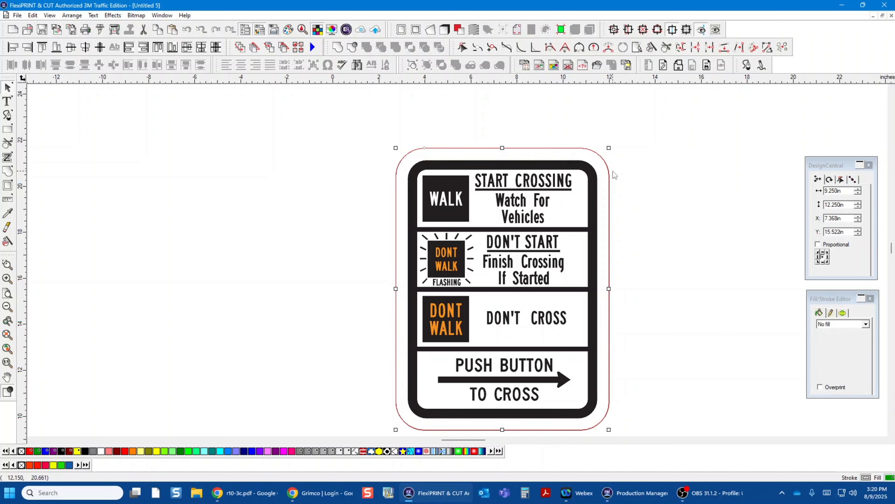
right_click(610, 184)
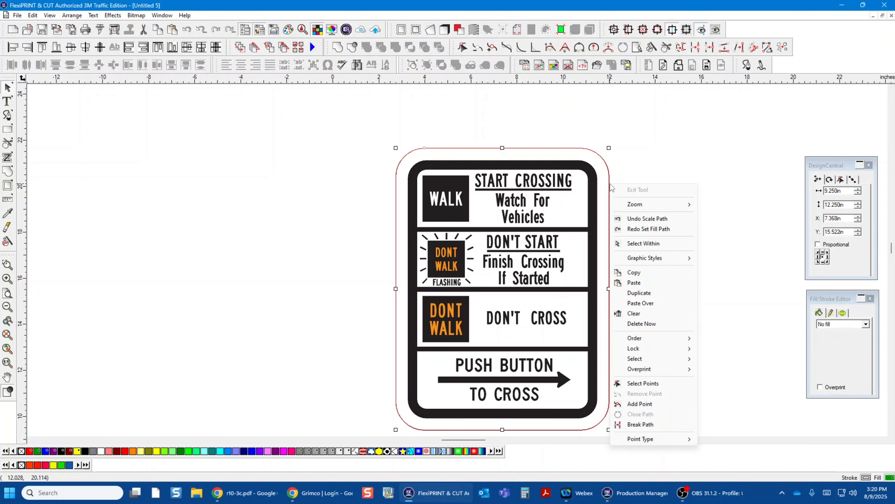
click(738, 249)
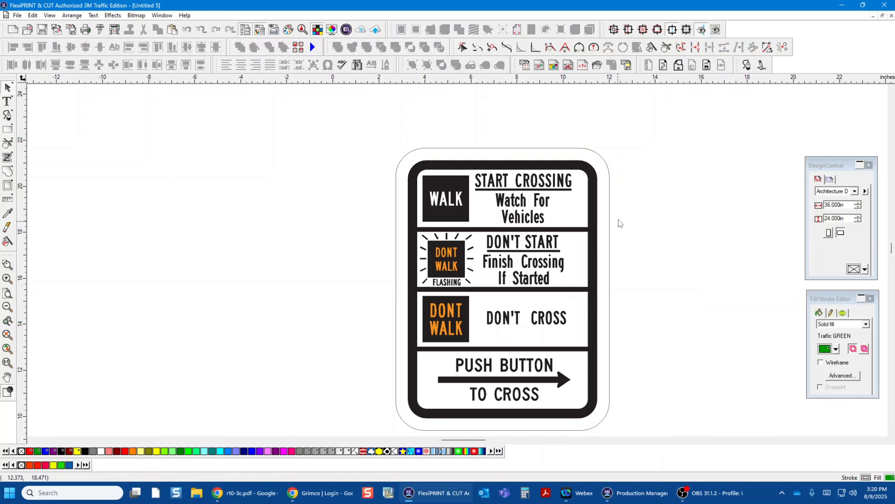
Step: Move the outer outline off the artwork into the empty space to the left of the sign
drag(365, 130, 255, 223)
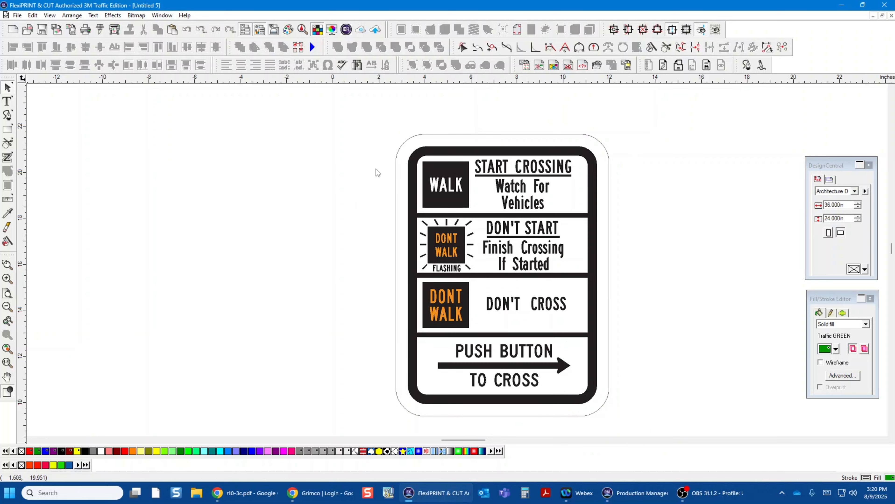
click(420, 140)
drag(420, 141, 127, 120)
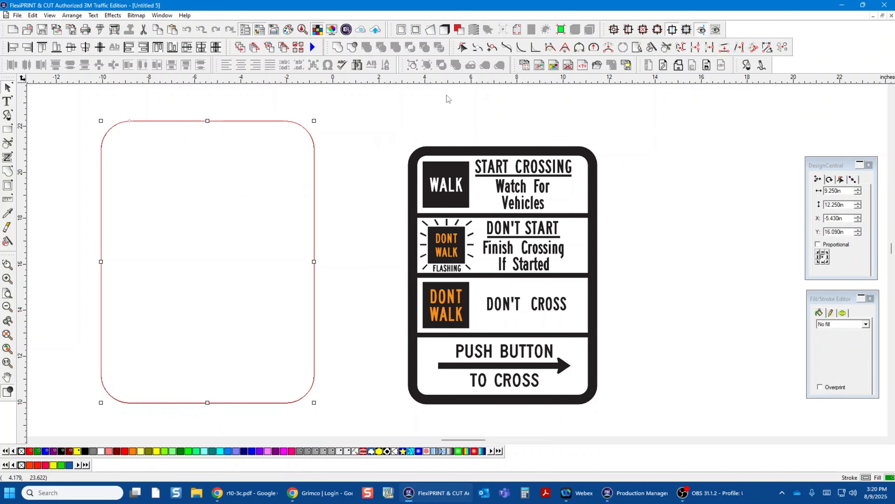
Step: Group the remaining sign artwork, including the border, panels, lettering and arrow, without the outer outline
drag(371, 117, 642, 426)
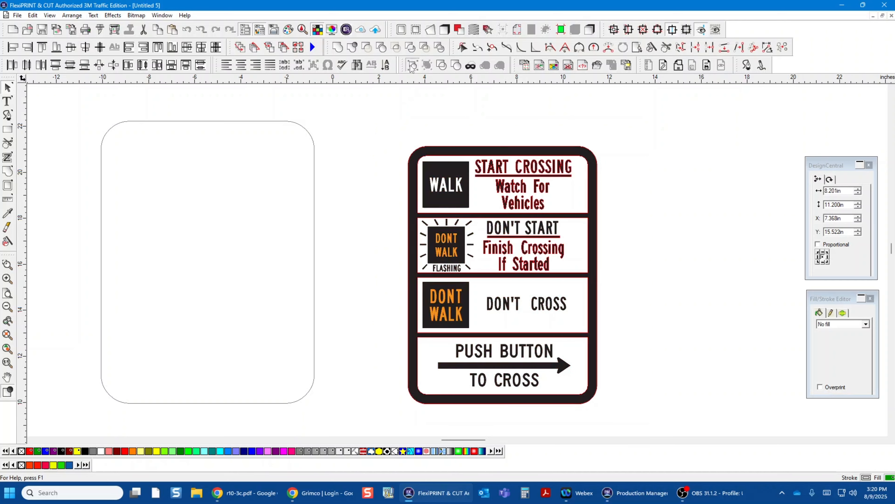
click(404, 110)
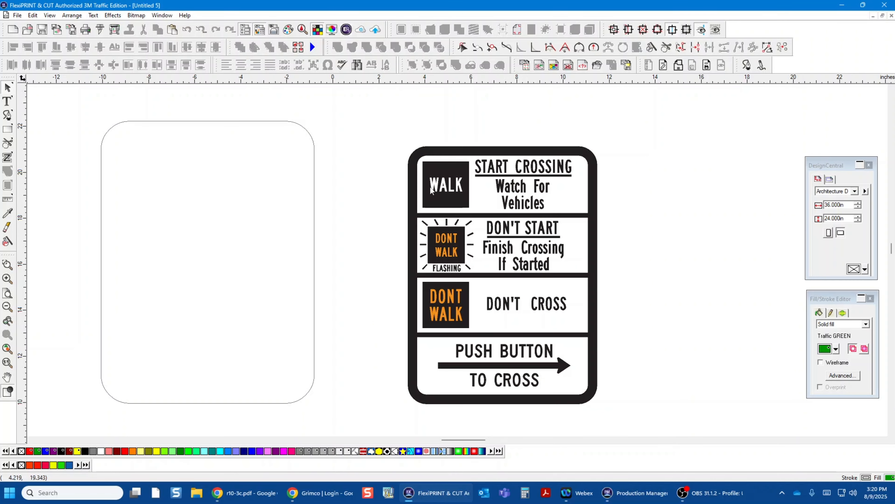
click(433, 172)
click(763, 168)
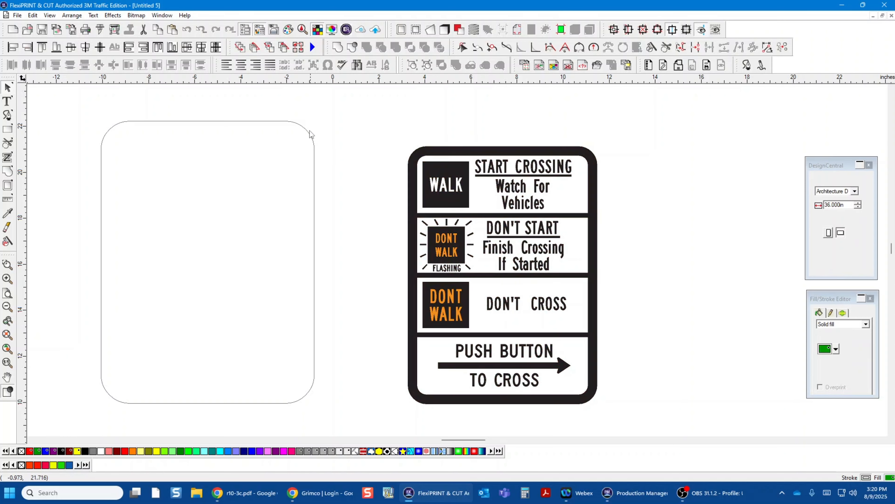
click(297, 126)
right_click(297, 127)
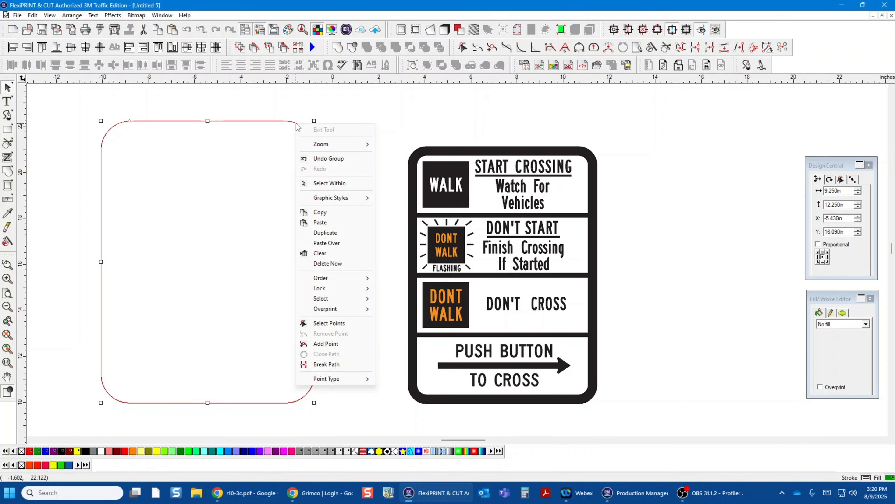
click(390, 95)
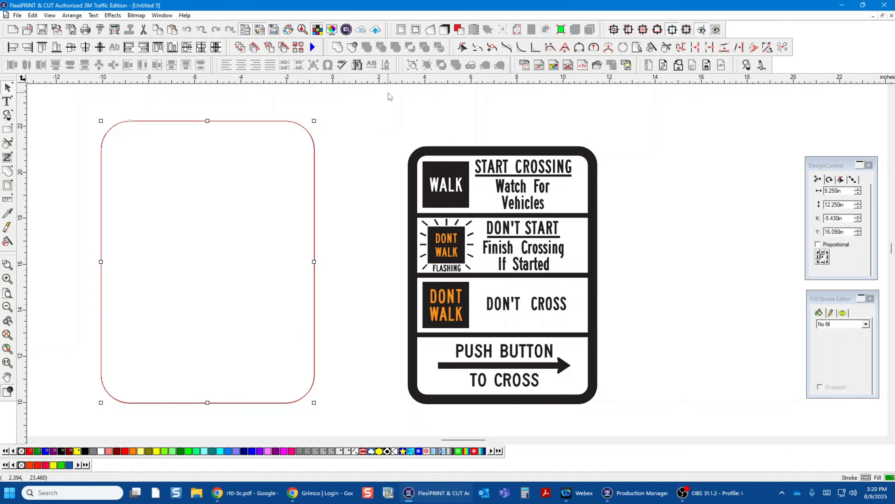
Step: Fill the separate outer outline with the grey CutContour3 colour and display it as a wireframe
click(295, 402)
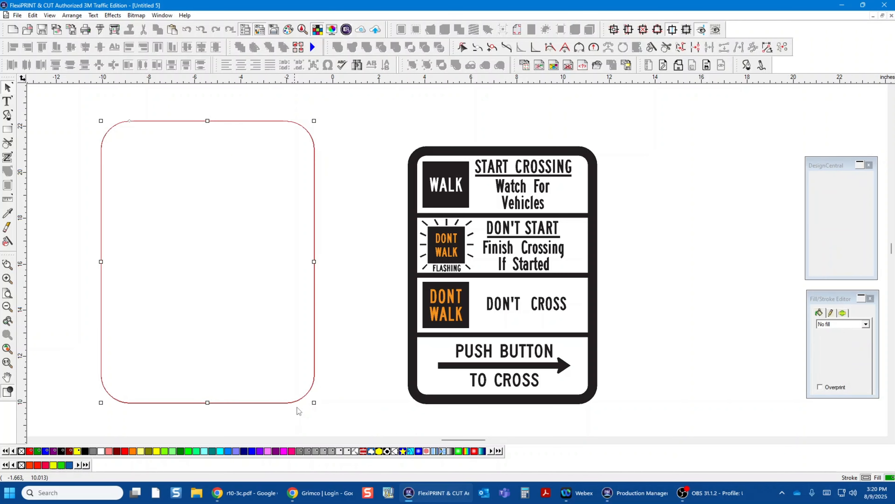
click(324, 452)
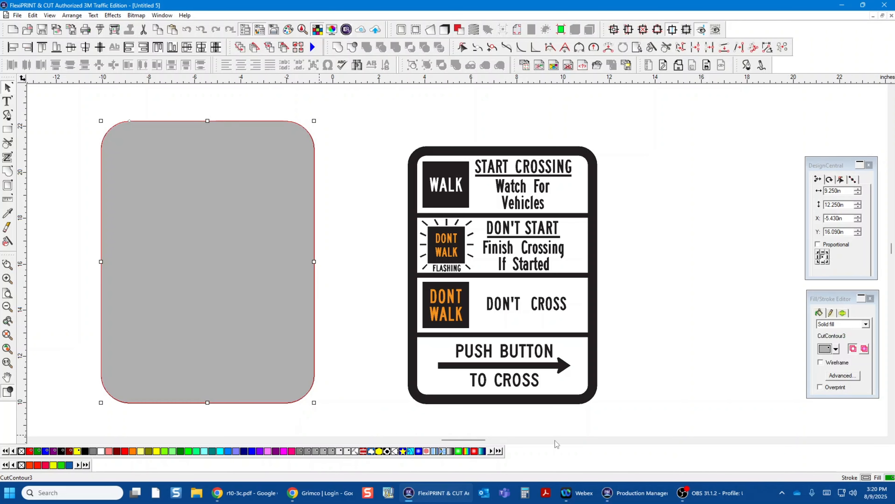
click(821, 363)
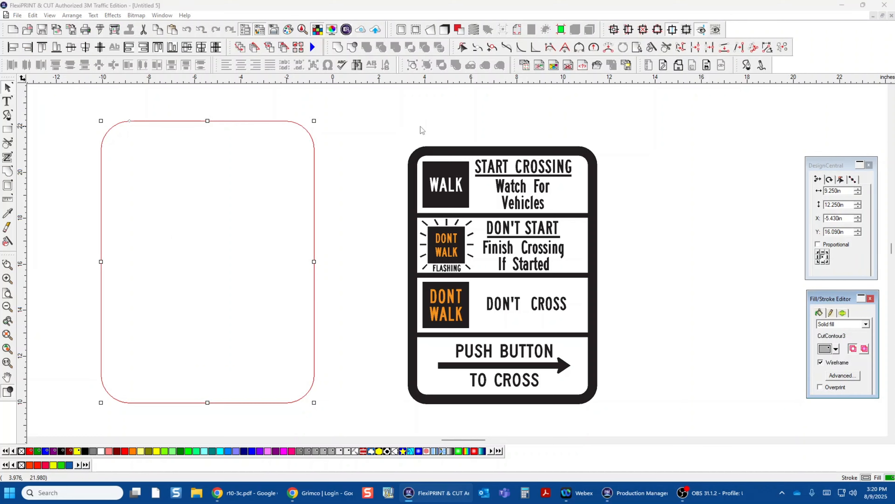
click(371, 133)
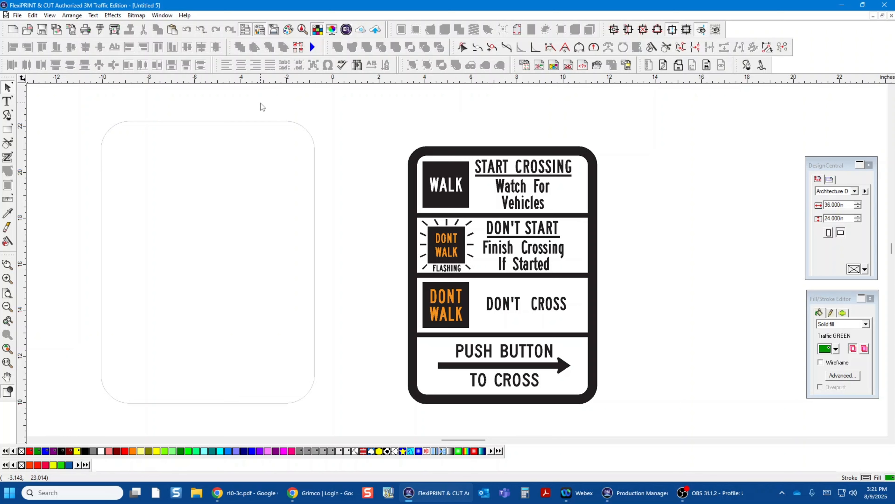
Step: Centre the sign artwork horizontally and vertically inside the CutContour3 outline
drag(261, 103, 625, 359)
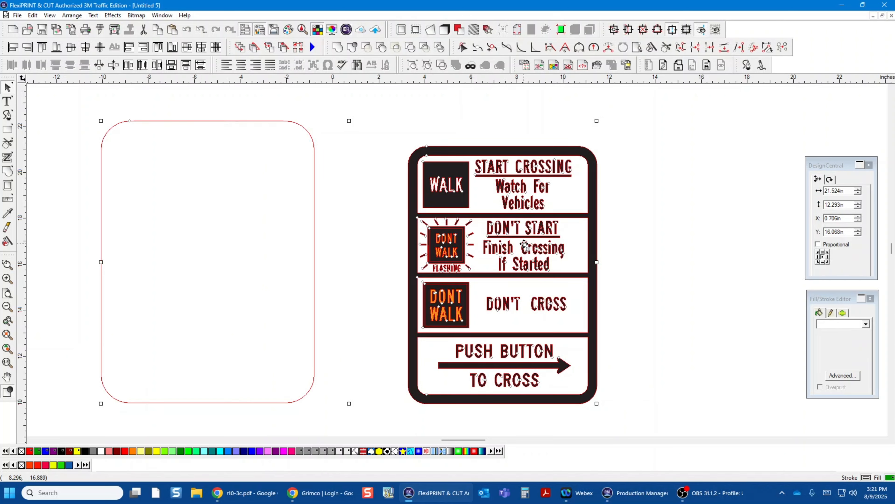
key(F7)
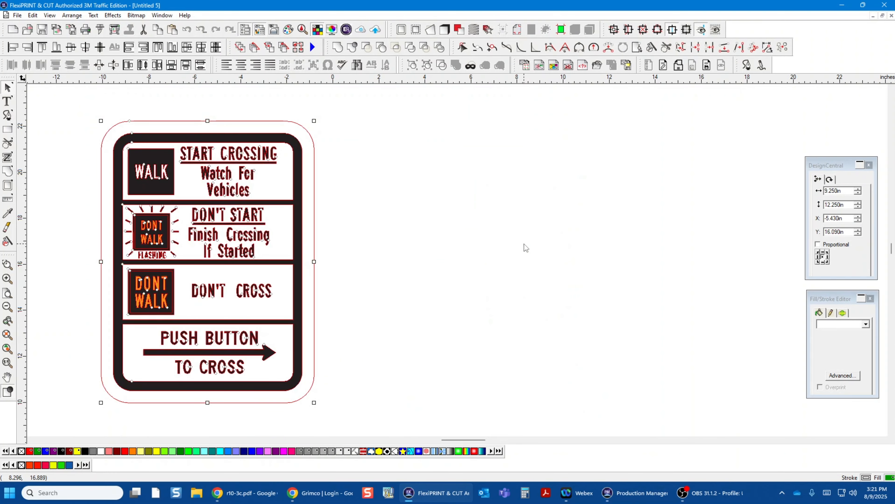
click(473, 174)
Step: Group the outline with the sign artwork and move the group about 13 inches to the right
drag(84, 111, 348, 410)
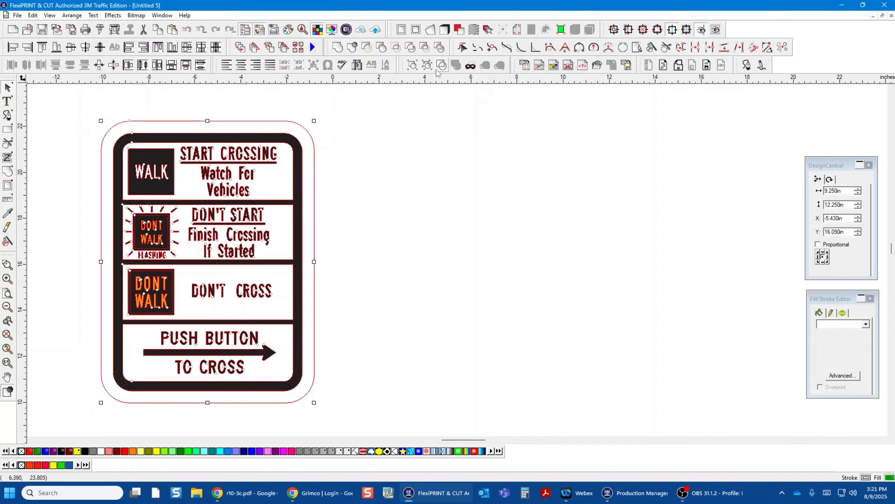
click(411, 68)
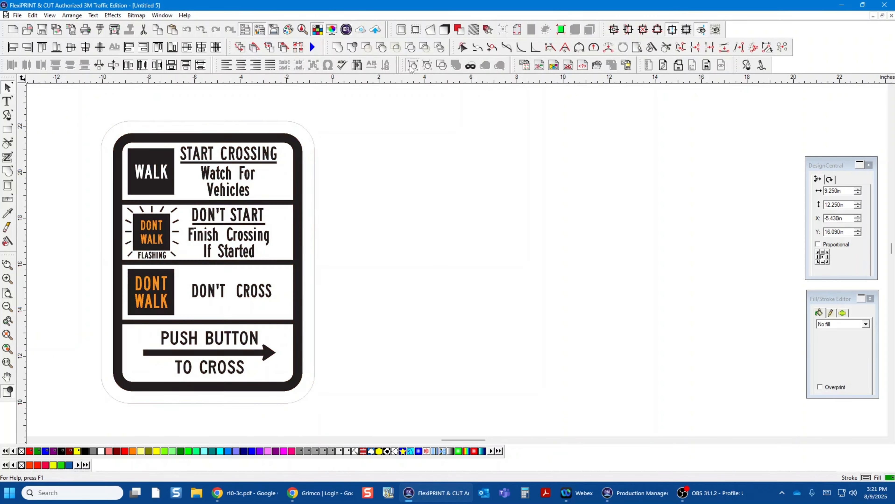
click(381, 164)
drag(221, 180, 522, 179)
click(701, 175)
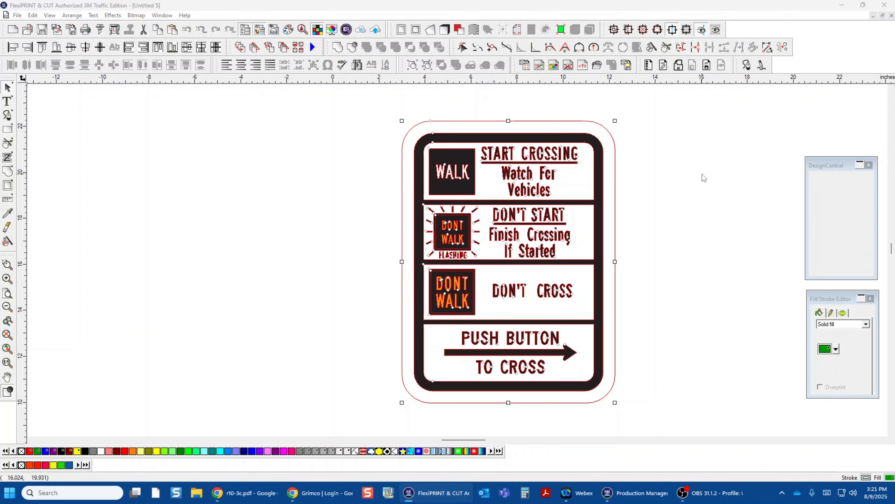
click(615, 169)
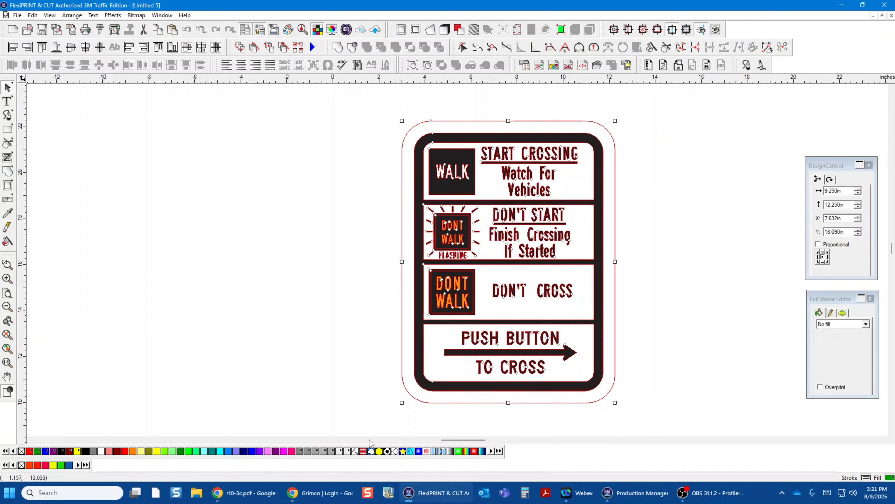
click(680, 230)
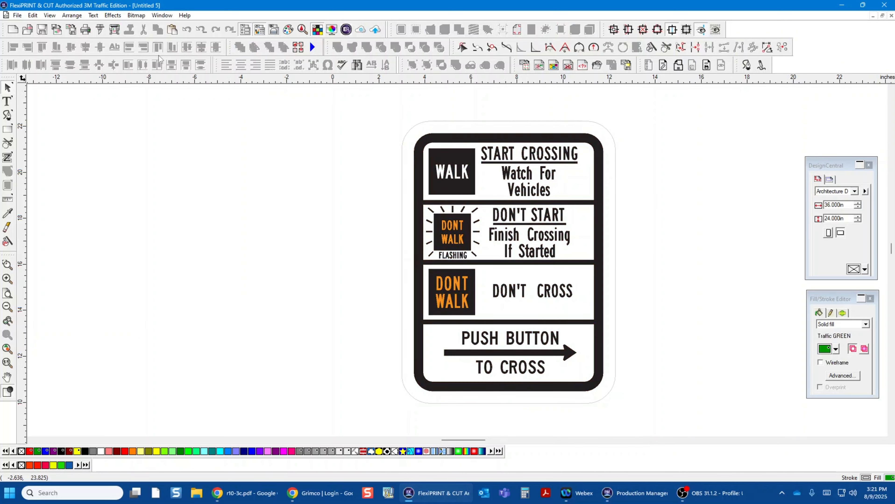
Step: Open the RIP and Print setup for the sign and set the number of copies to 12
click(116, 30)
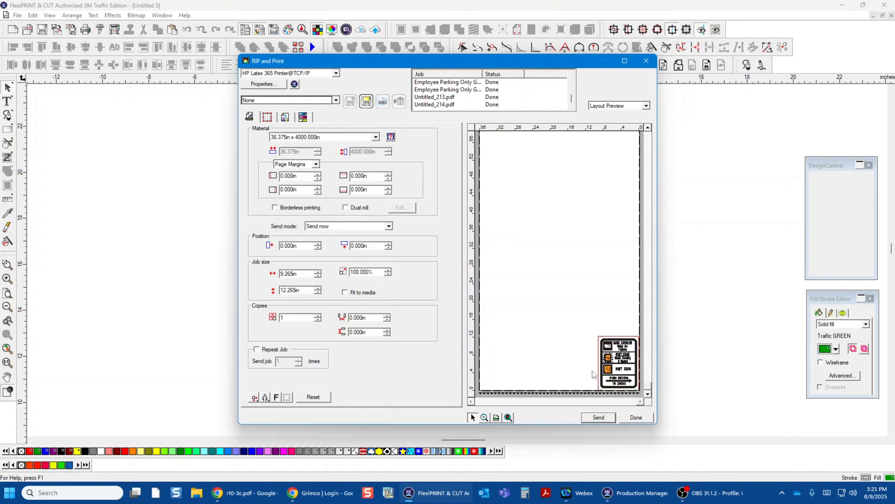
click(317, 316)
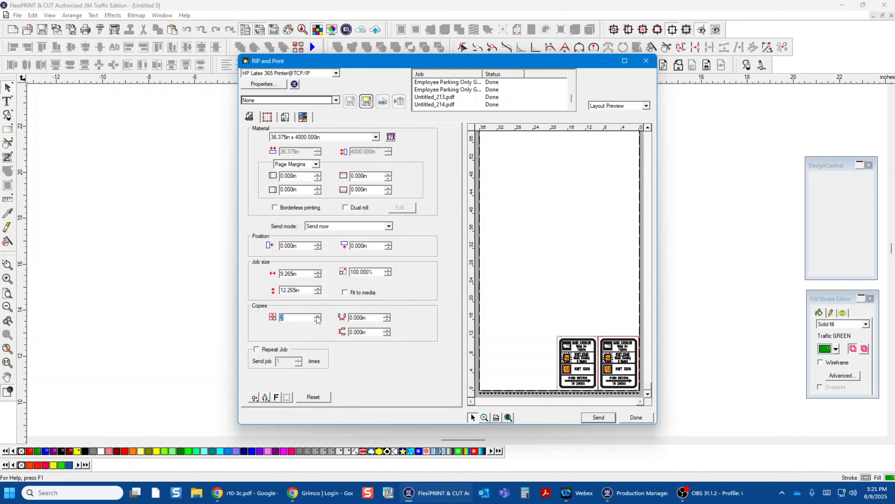
click(317, 316)
click(317, 316)
click(317, 316)
click(317, 316)
click(317, 317)
click(317, 316)
click(317, 316)
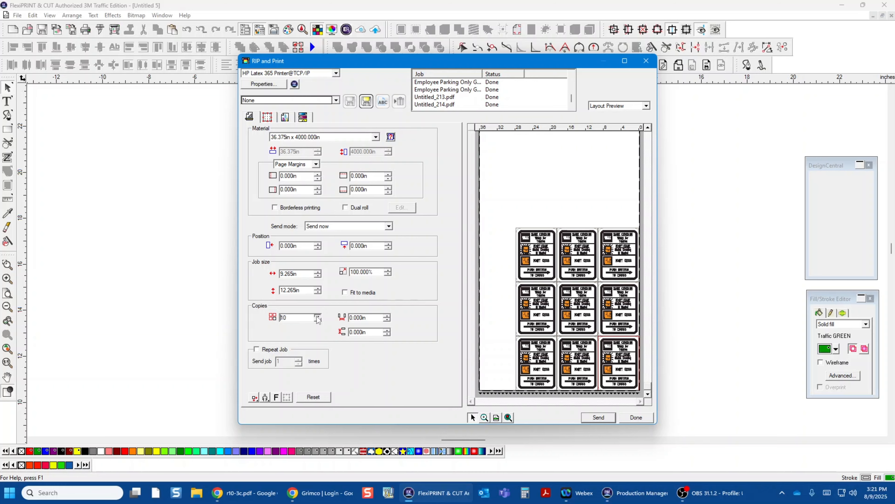
click(317, 316)
click(317, 316)
click(317, 316)
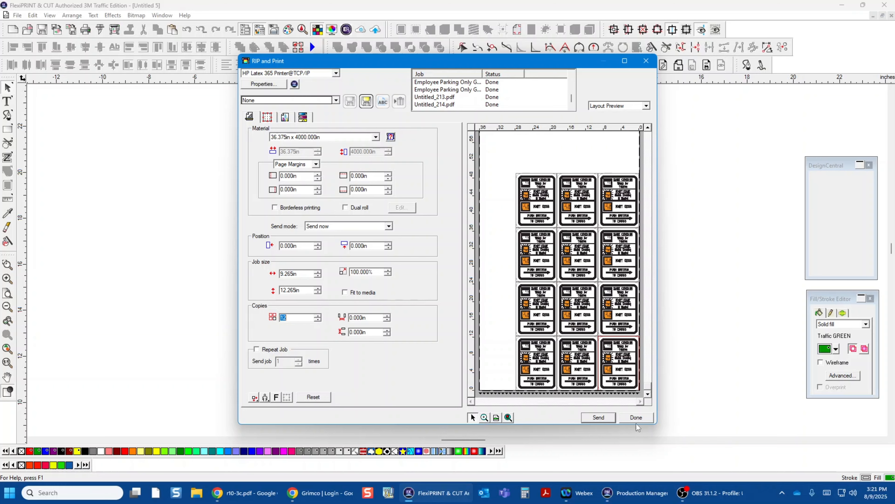